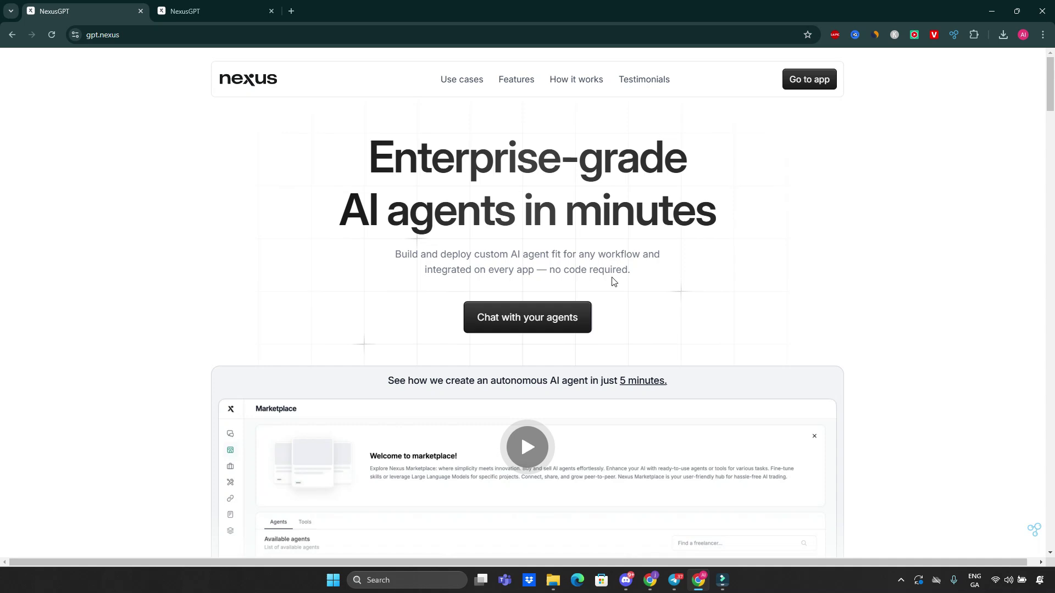
pyautogui.scroll(-2, 614, 277)
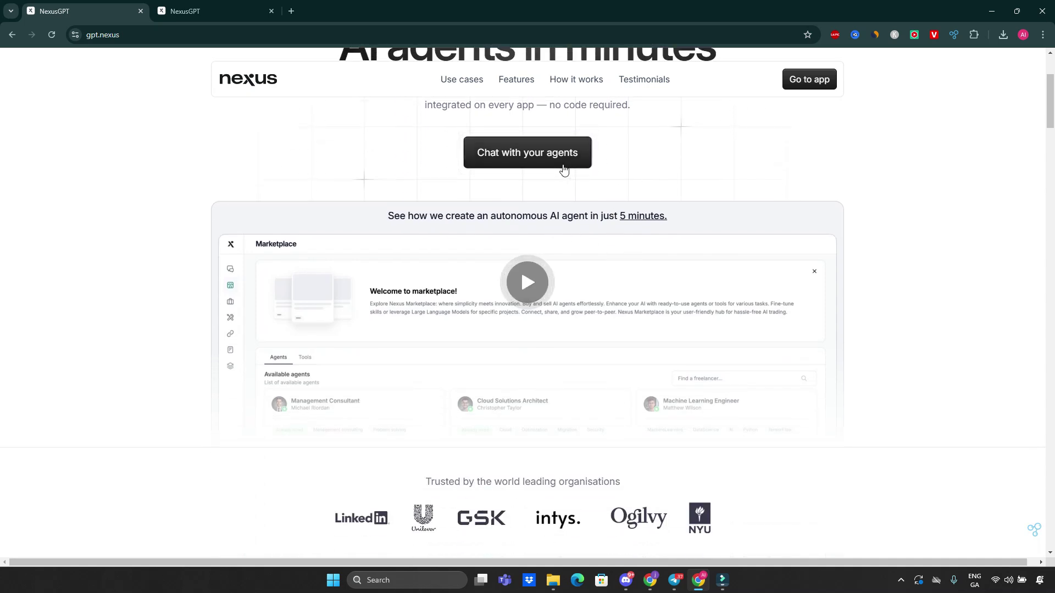
pyautogui.scroll(-1, 647, 297)
pyautogui.scroll(-1, 646, 297)
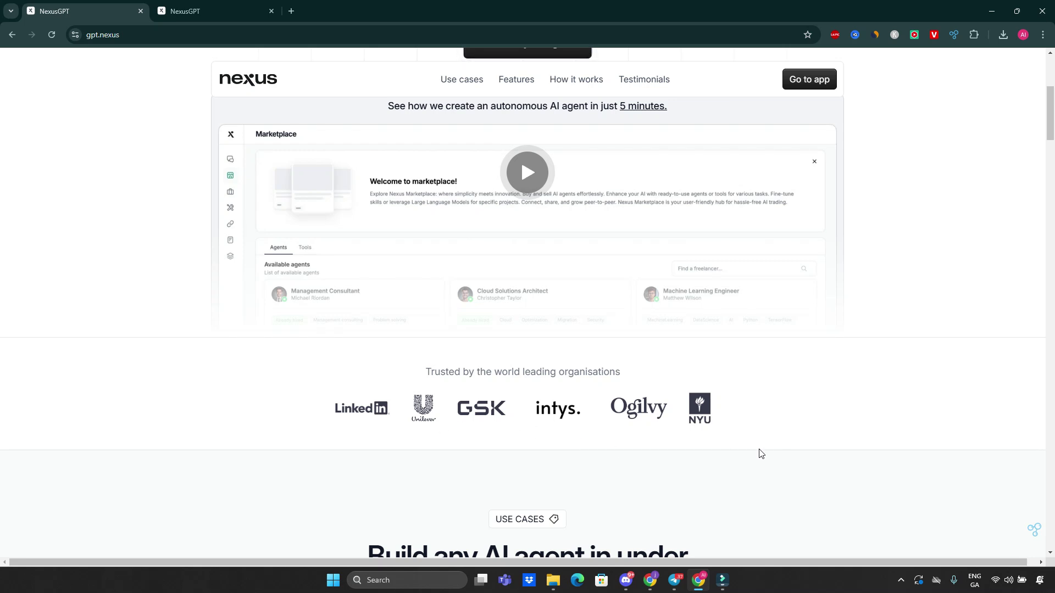
pyautogui.scroll(-3, 794, 452)
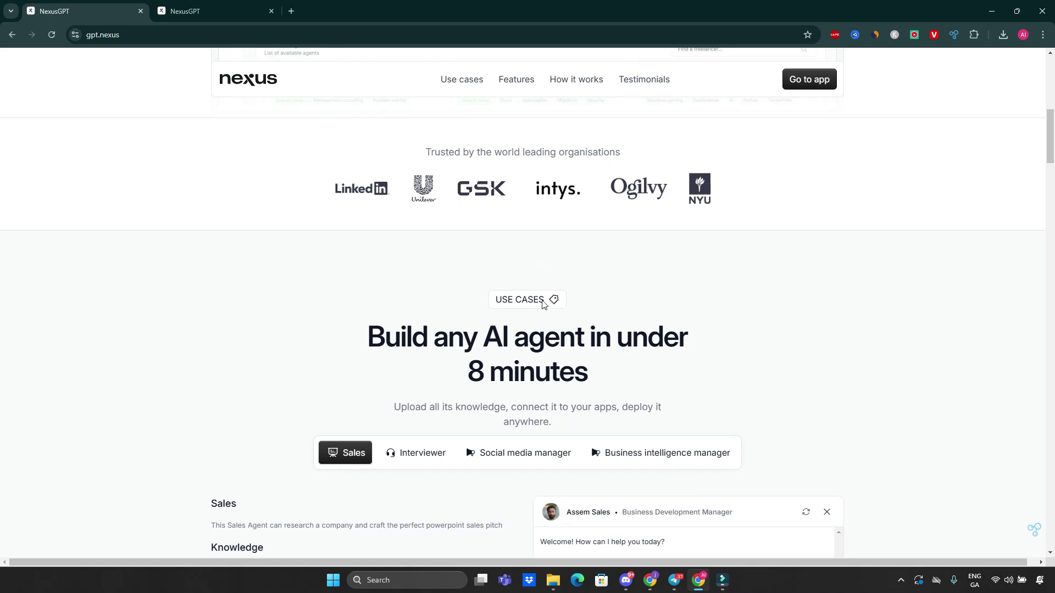
pyautogui.scroll(-2, 543, 304)
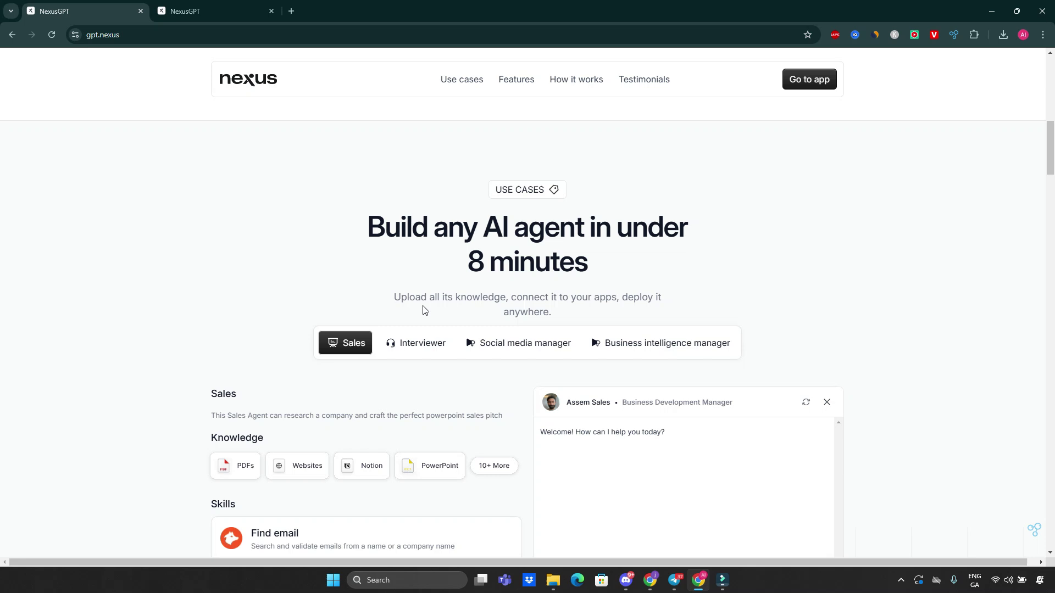
pyautogui.scroll(-2, 401, 372)
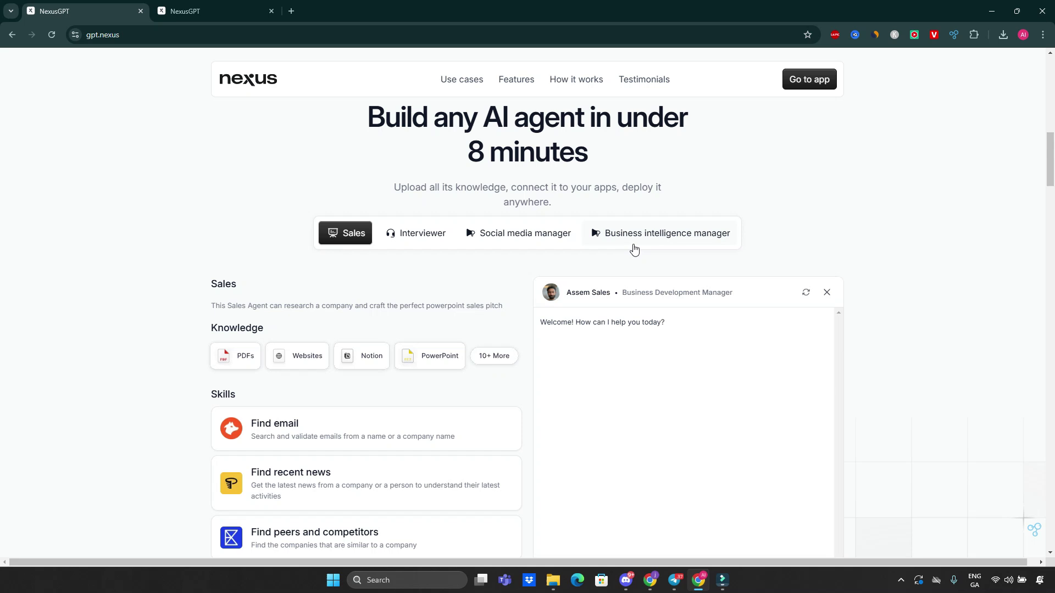
pyautogui.scroll(-2, 770, 268)
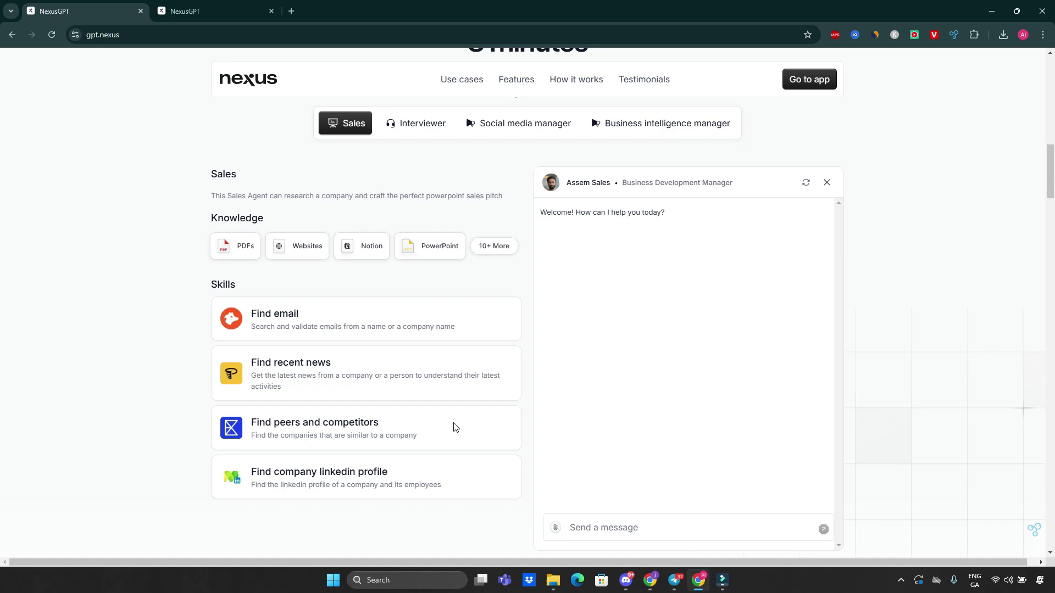
pyautogui.scroll(-1, 454, 426)
pyautogui.scroll(-1, 476, 415)
pyautogui.scroll(-2, 484, 403)
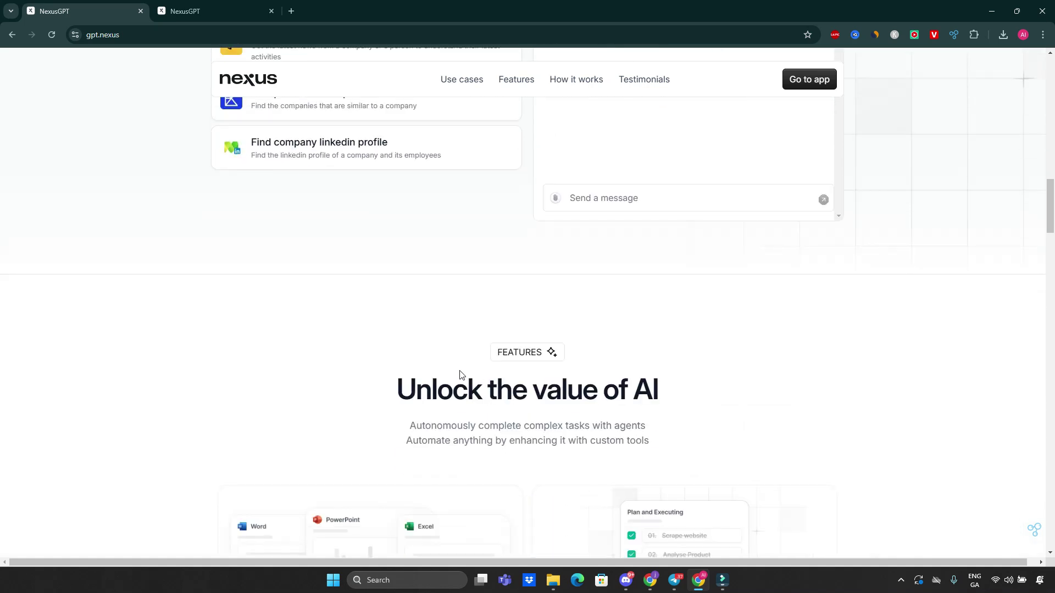
pyautogui.scroll(-2, 824, 368)
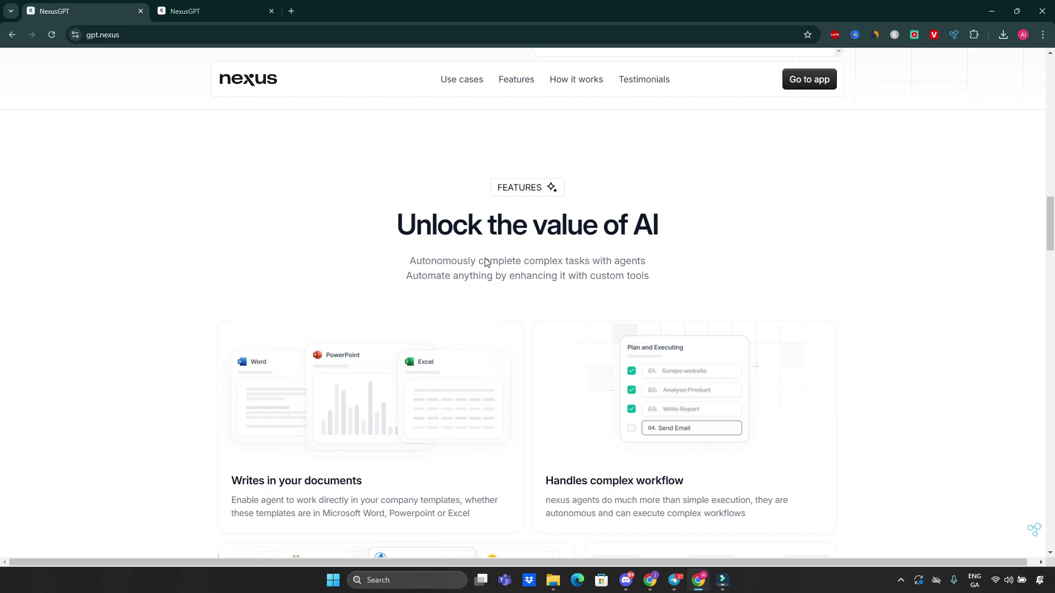
pyautogui.scroll(-3, 576, 292)
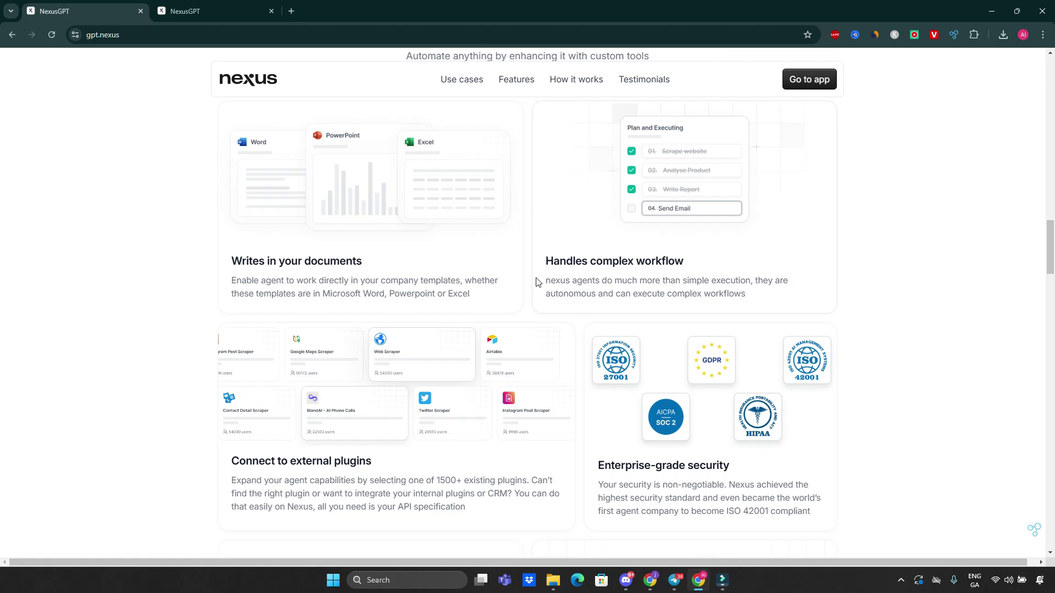
pyautogui.scroll(-2, 445, 292)
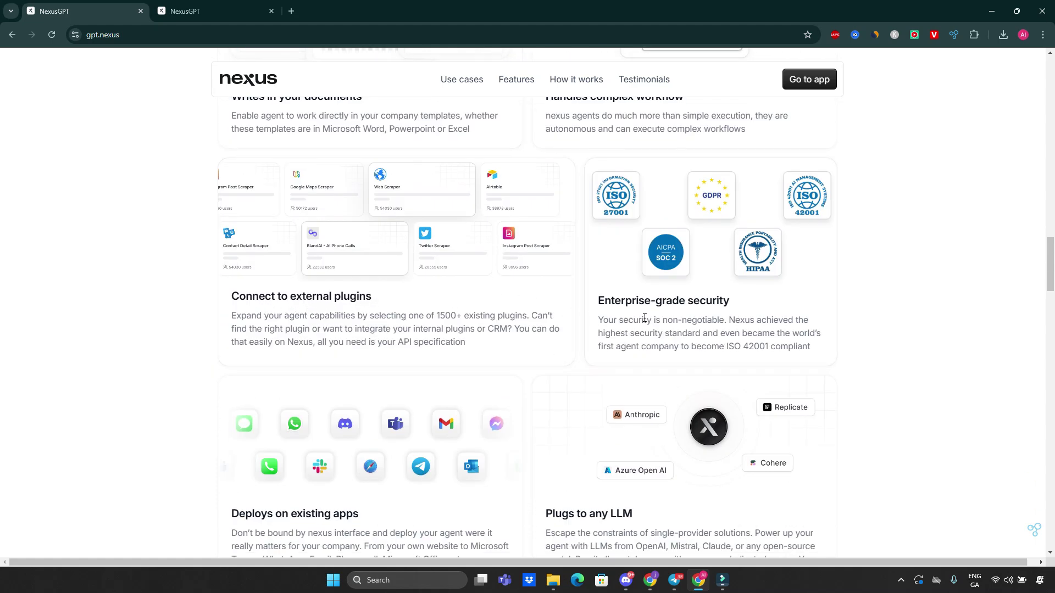
pyautogui.scroll(-2, 706, 316)
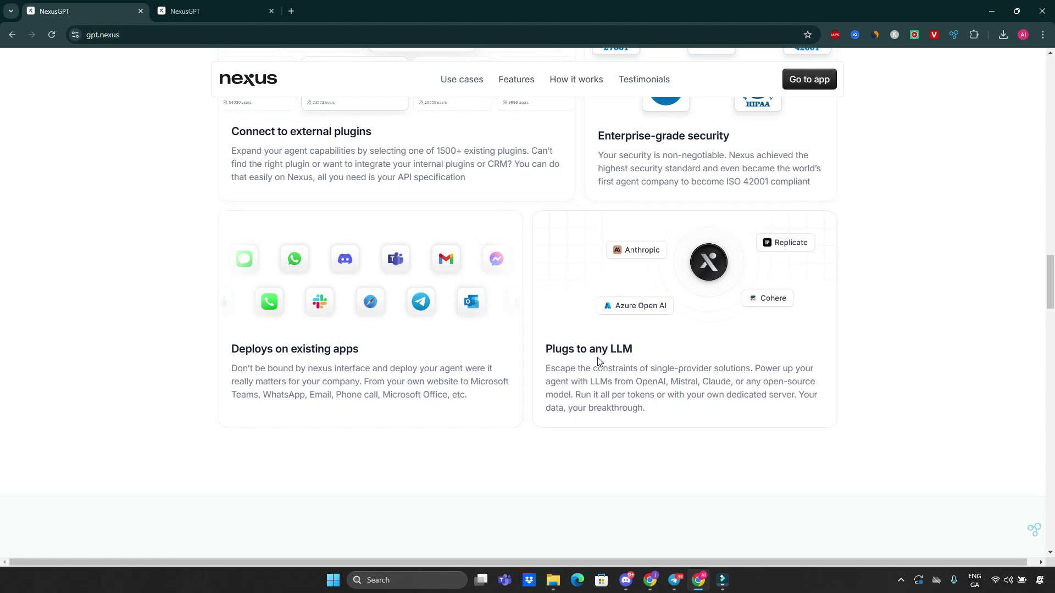
pyautogui.scroll(-3, 594, 349)
pyautogui.scroll(3, 594, 349)
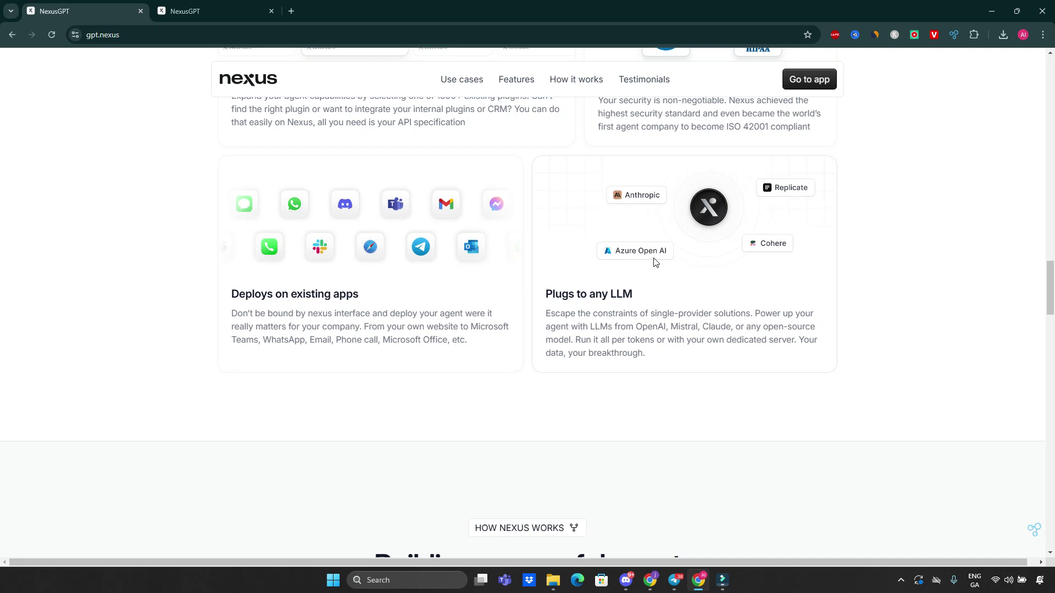
pyautogui.scroll(2, 720, 301)
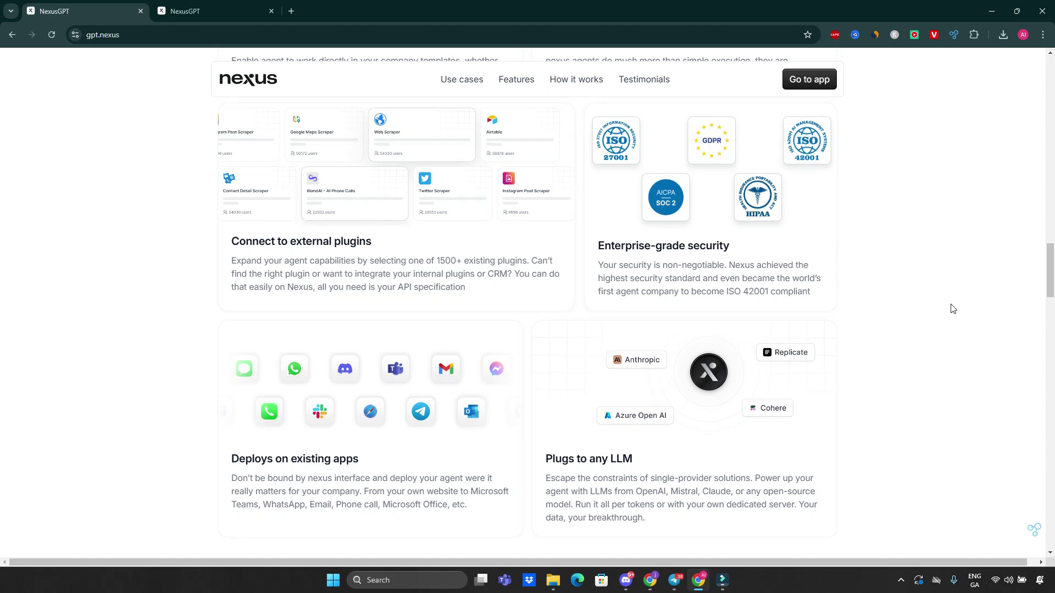
pyautogui.moveTo(1048, 279); pyautogui.dragTo(1049, 339)
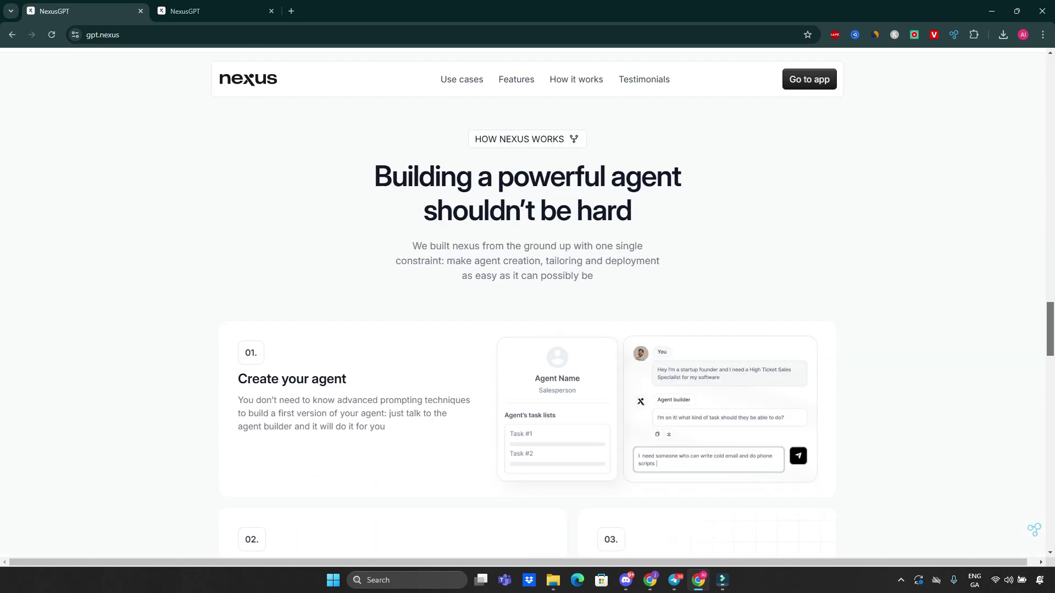
pyautogui.scroll(-1, 527, 331)
pyautogui.scroll(1, 528, 329)
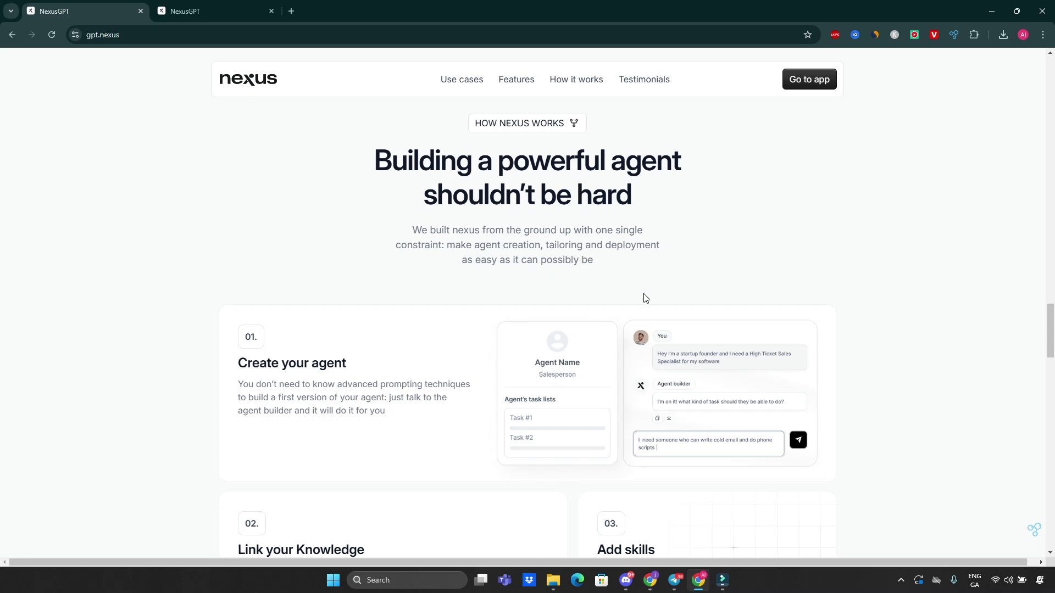
pyautogui.scroll(-2, 643, 295)
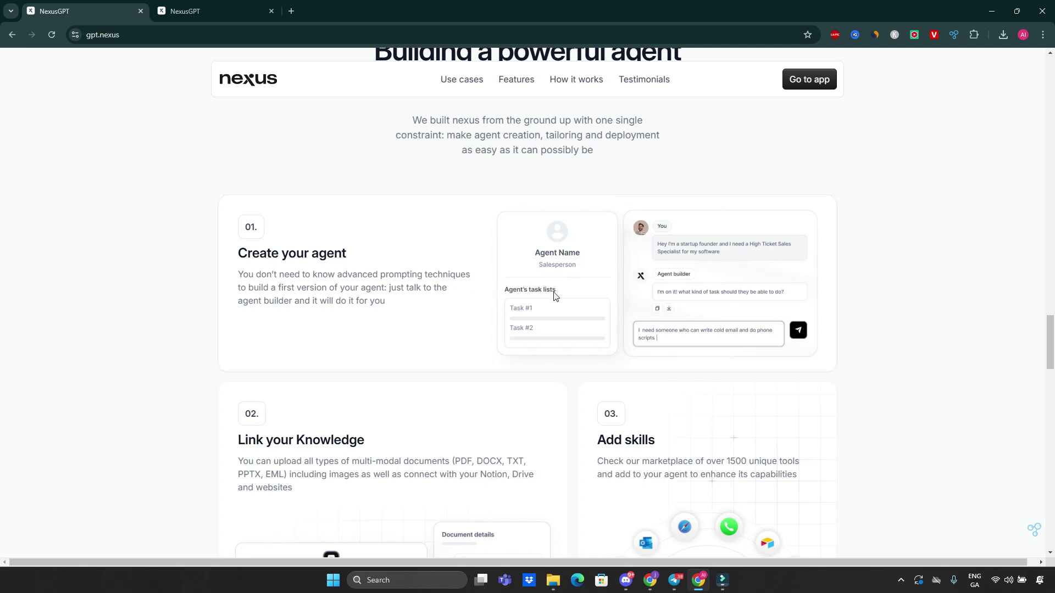
pyautogui.scroll(-1, 649, 264)
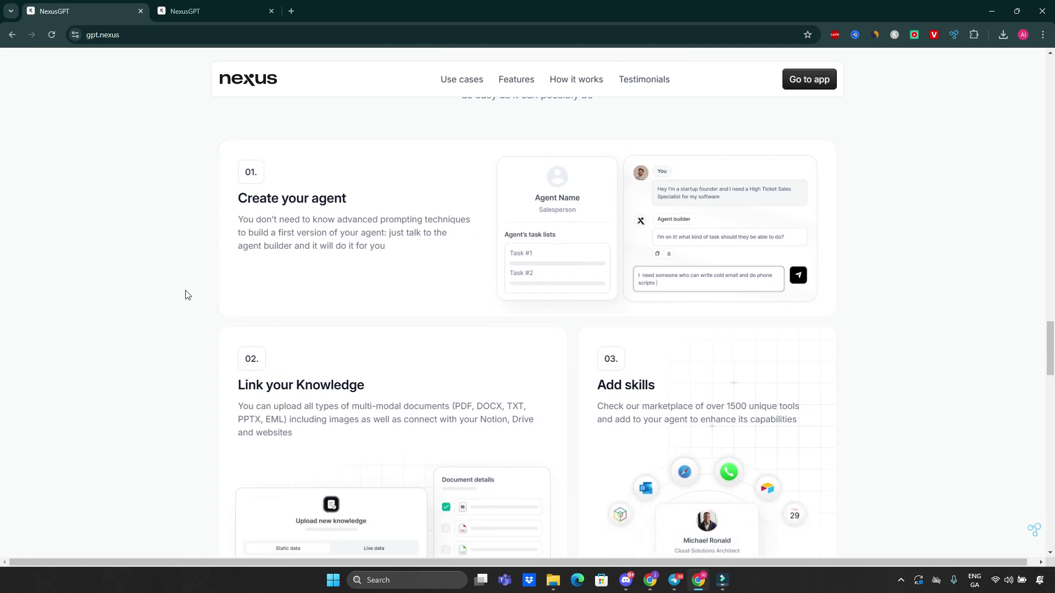
pyautogui.scroll(-2, 322, 391)
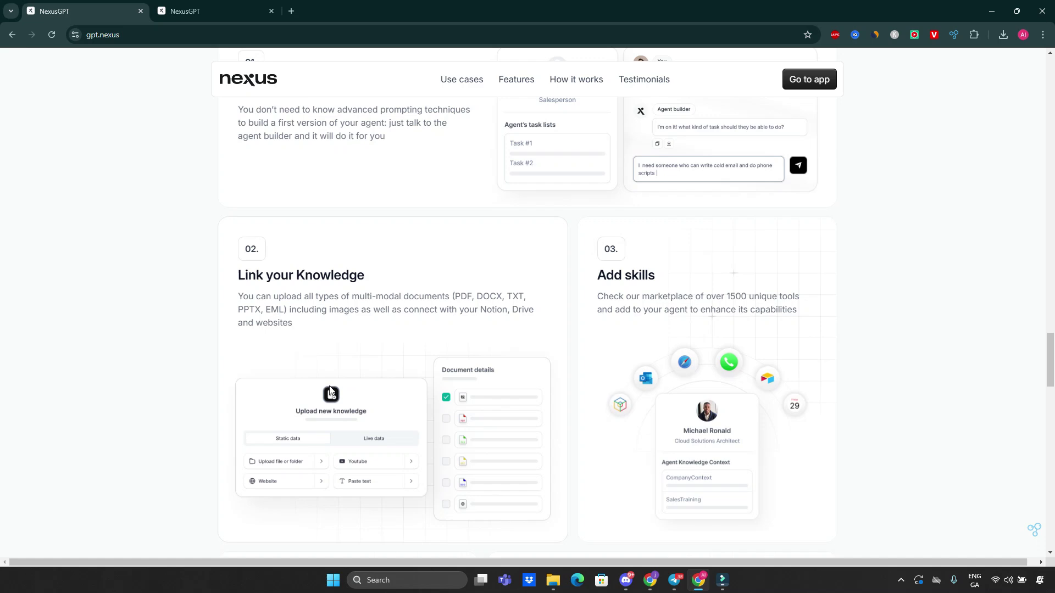
pyautogui.scroll(-4, 631, 313)
pyautogui.scroll(-2, 633, 327)
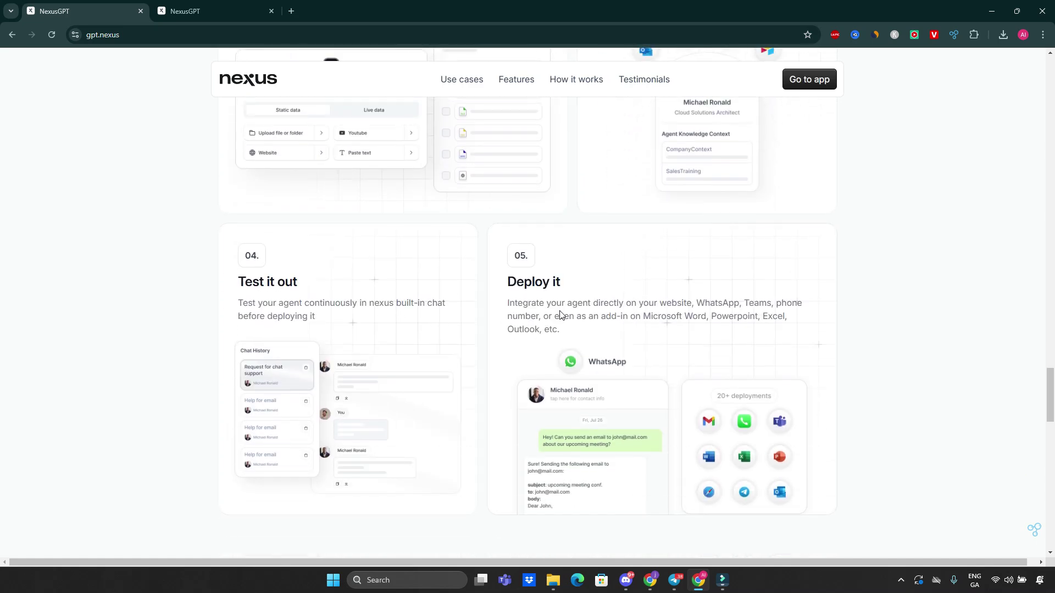
pyautogui.scroll(5, 544, 312)
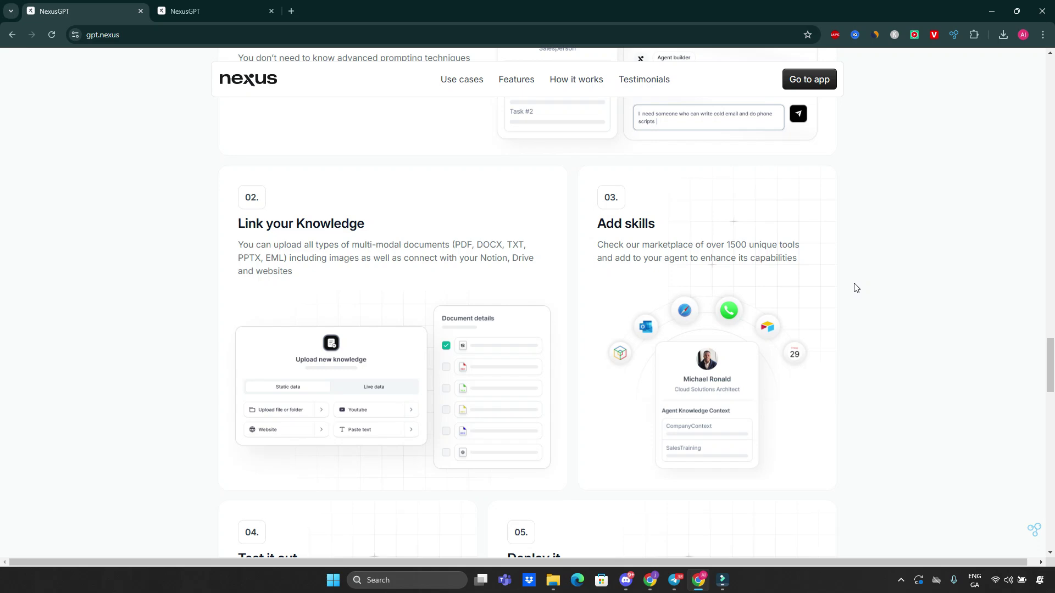
pyautogui.scroll(-3, 853, 288)
pyautogui.scroll(4, 852, 288)
pyautogui.scroll(2, 241, 252)
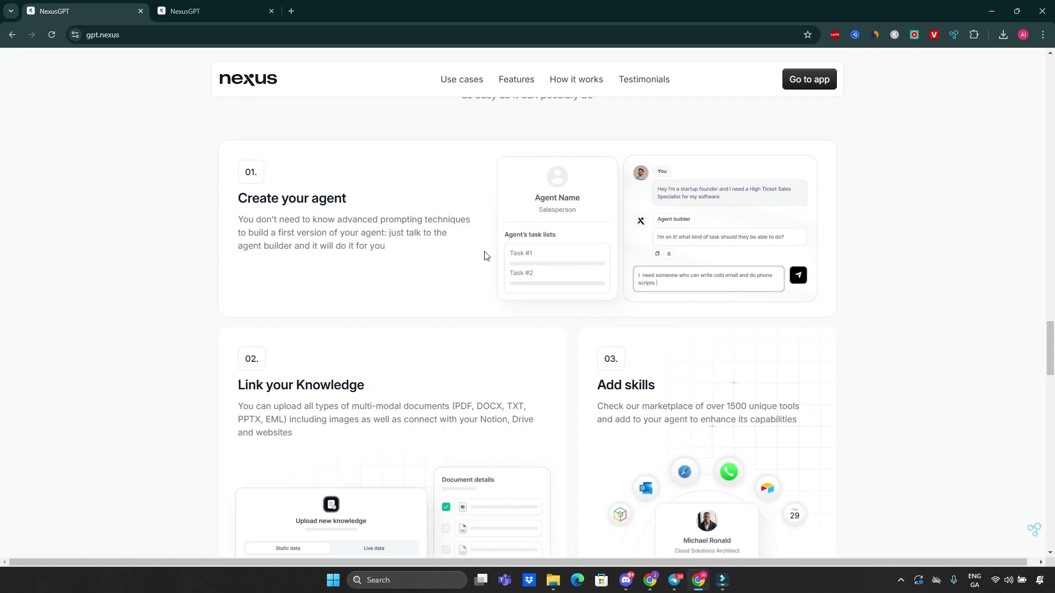
pyautogui.scroll(-3, 318, 217)
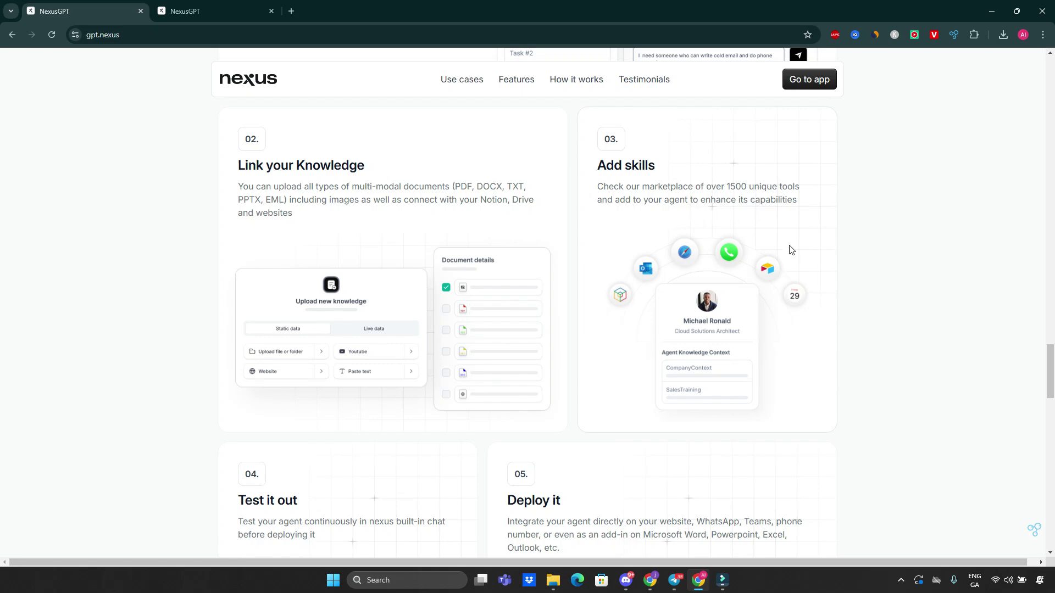
pyautogui.scroll(-3, 476, 249)
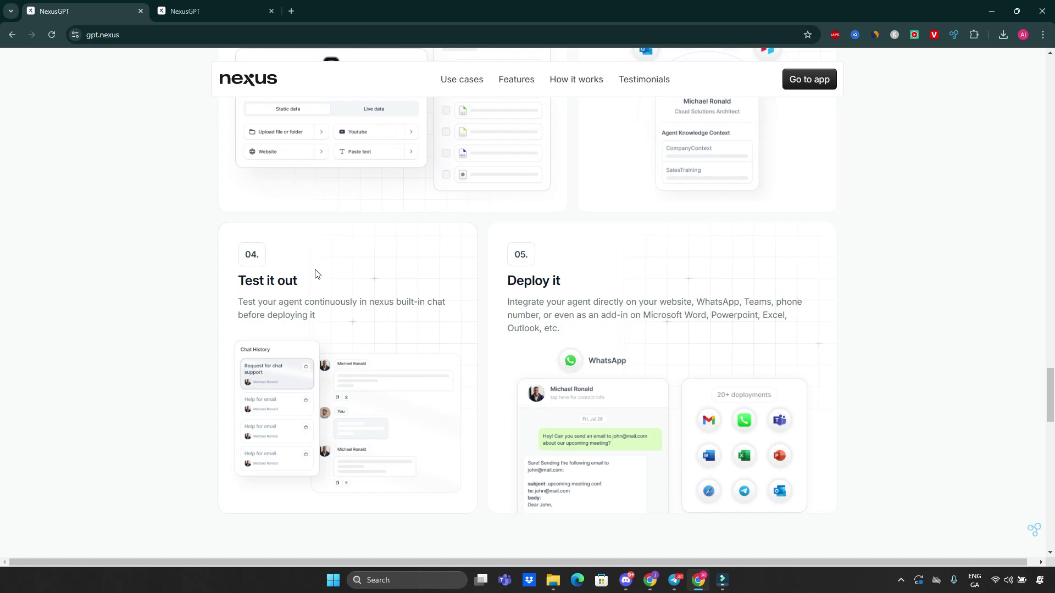
pyautogui.scroll(-1, 713, 367)
pyautogui.scroll(-2, 742, 369)
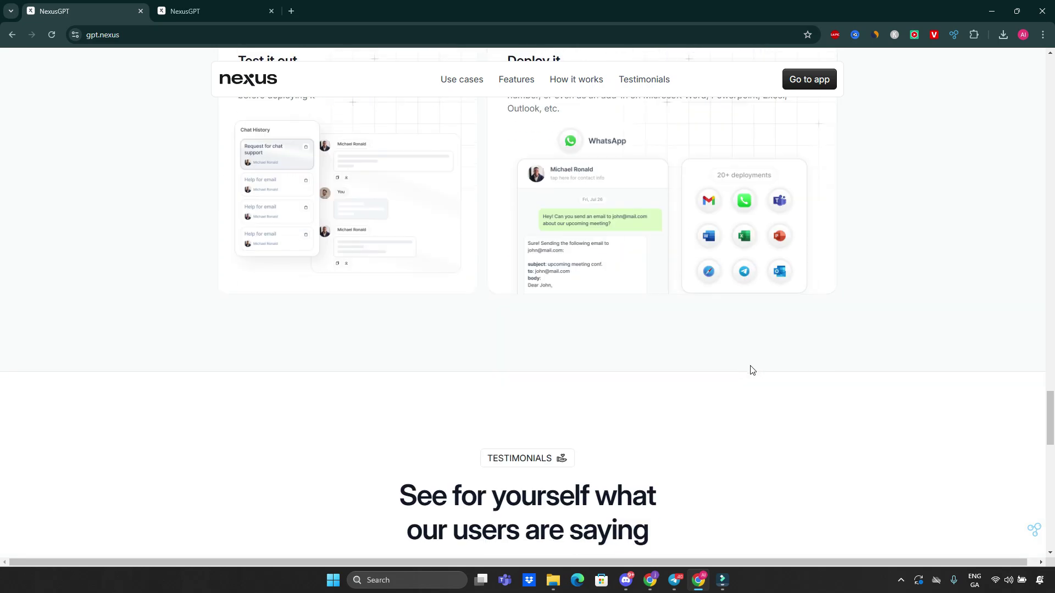
pyautogui.scroll(-1, 751, 370)
pyautogui.scroll(-1, 750, 377)
pyautogui.scroll(-2, 737, 319)
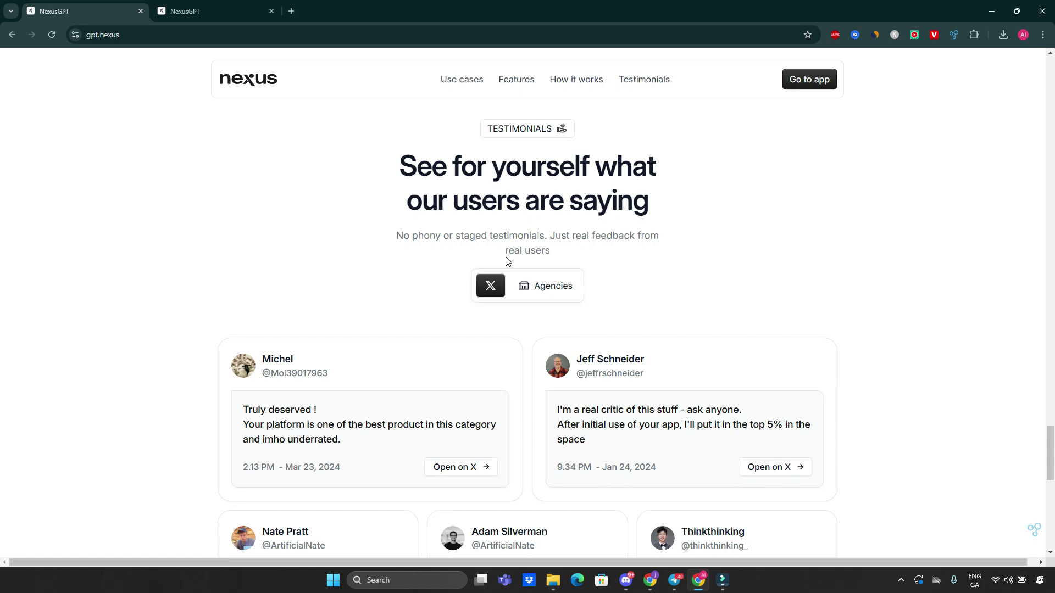
pyautogui.scroll(-3, 350, 298)
pyautogui.scroll(-1, 299, 217)
pyautogui.scroll(-4, 445, 313)
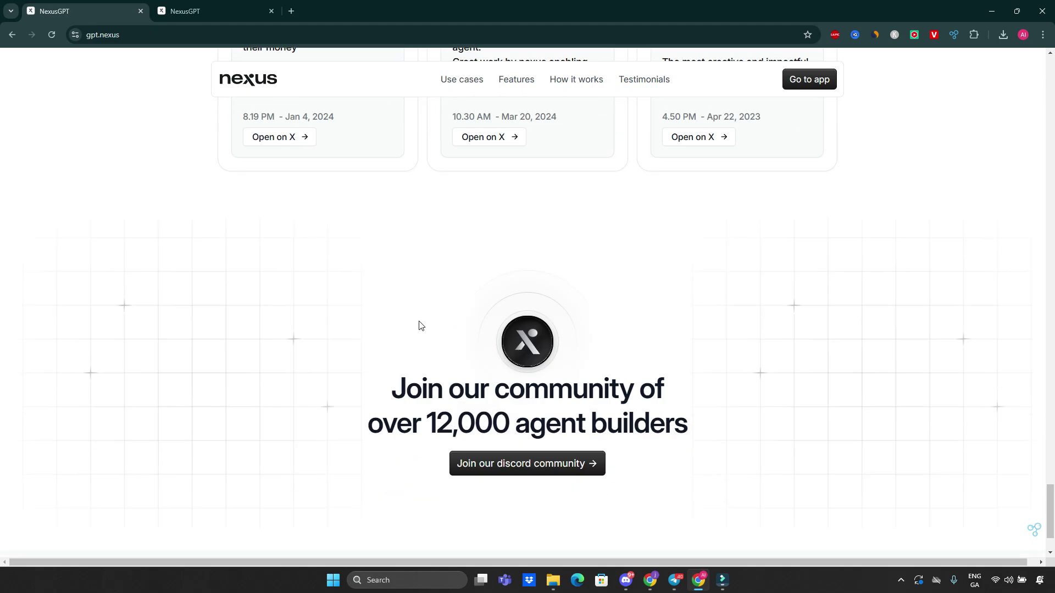
pyautogui.scroll(-1, 420, 326)
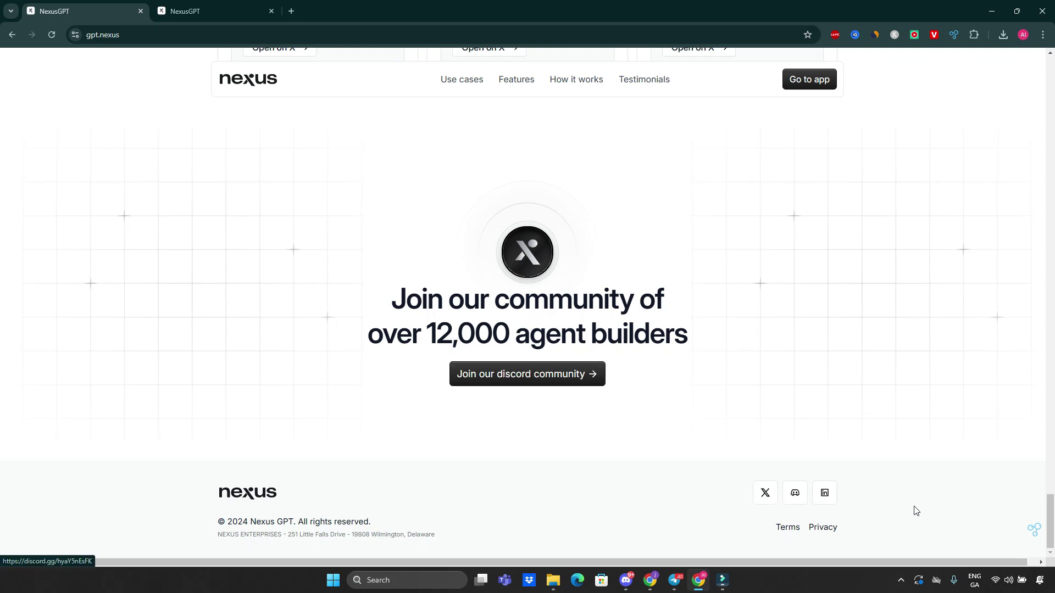
pyautogui.moveTo(1048, 519)
pyautogui.mouseDown()
pyautogui.moveTo(1025, 312)
pyautogui.moveTo(1022, 87)
pyautogui.mouseUp()
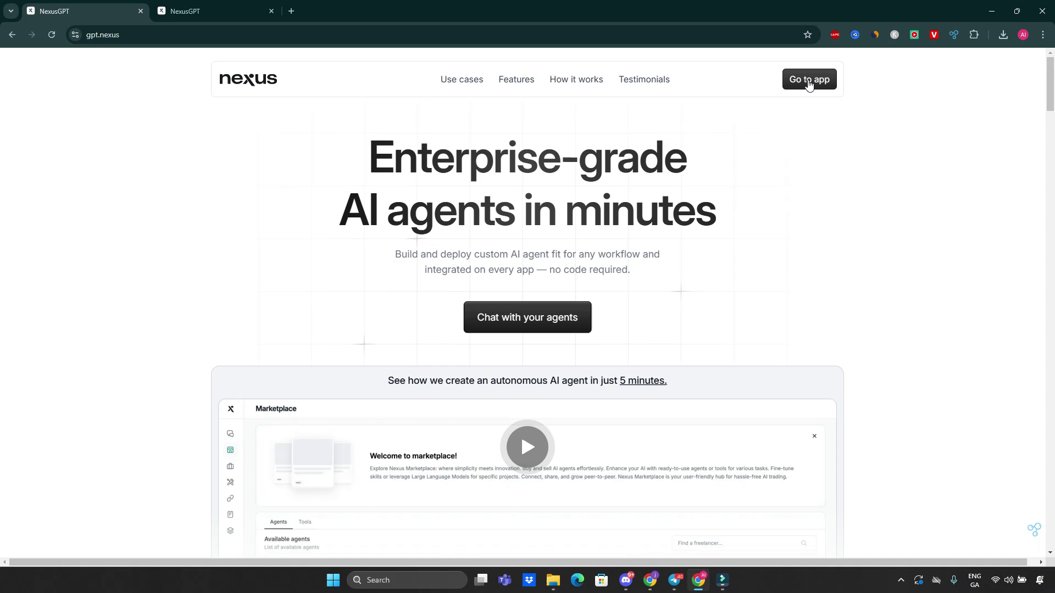
# Switch to the browser tab showing the Nexus onboarding wizard
pyautogui.hotkey('ctrl', 'Tab')
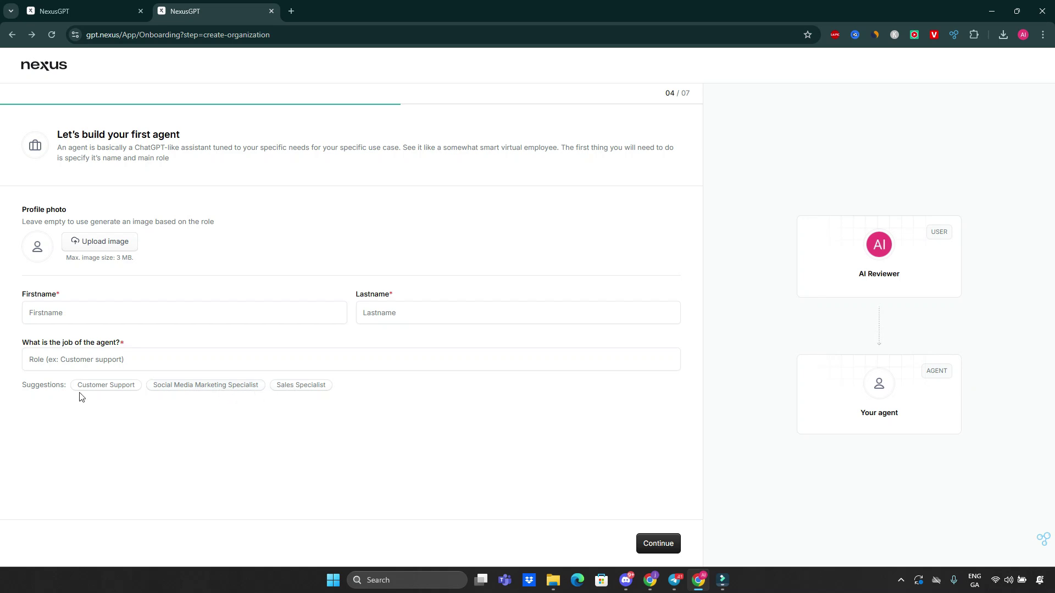
# Name the agent 'Agent' 'test' with job Social Media Marketing Specialist and continue to company details
pyautogui.click(185, 392)
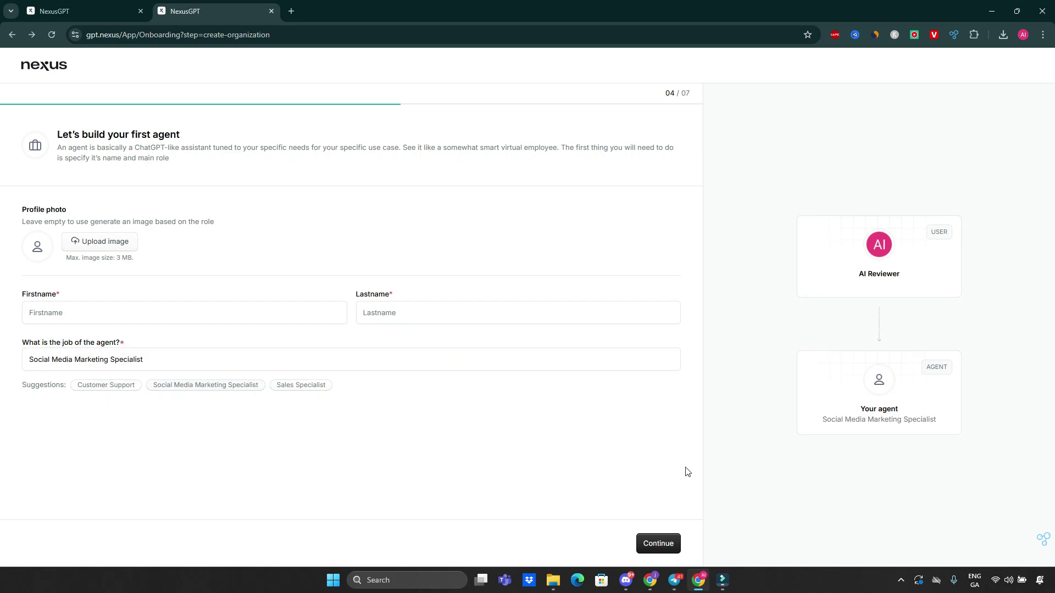
pyautogui.click(59, 309)
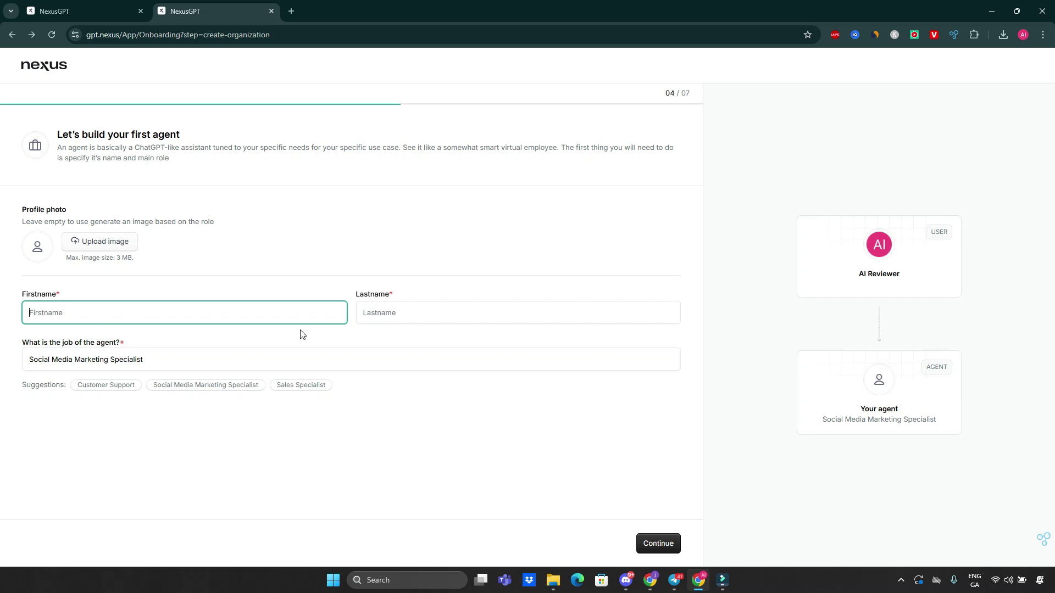
pyautogui.press('capslock')
pyautogui.write('A')
pyautogui.press('capslock')
pyautogui.write('gent')
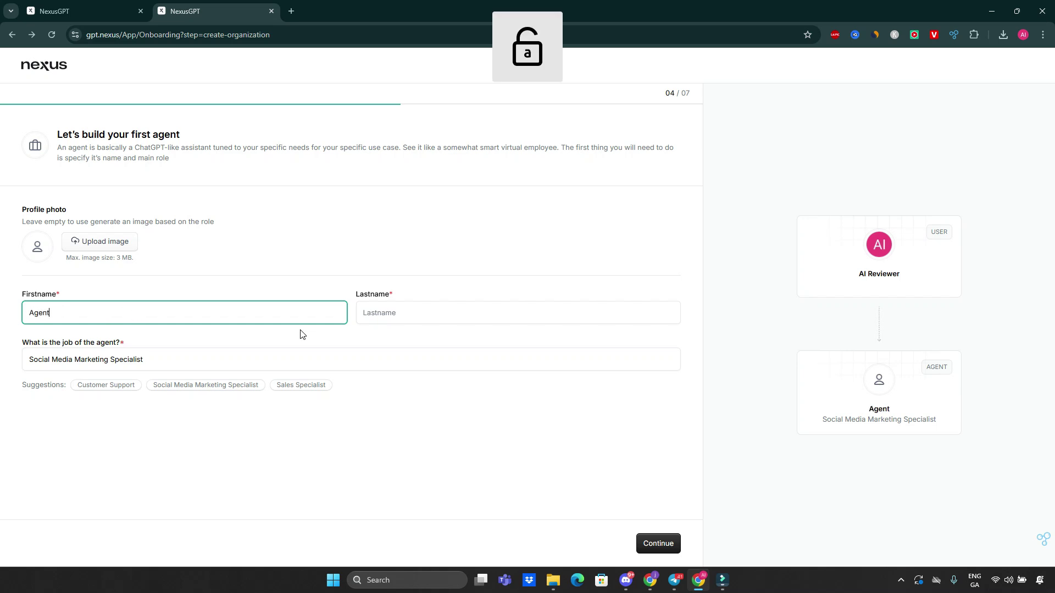
pyautogui.click(397, 316)
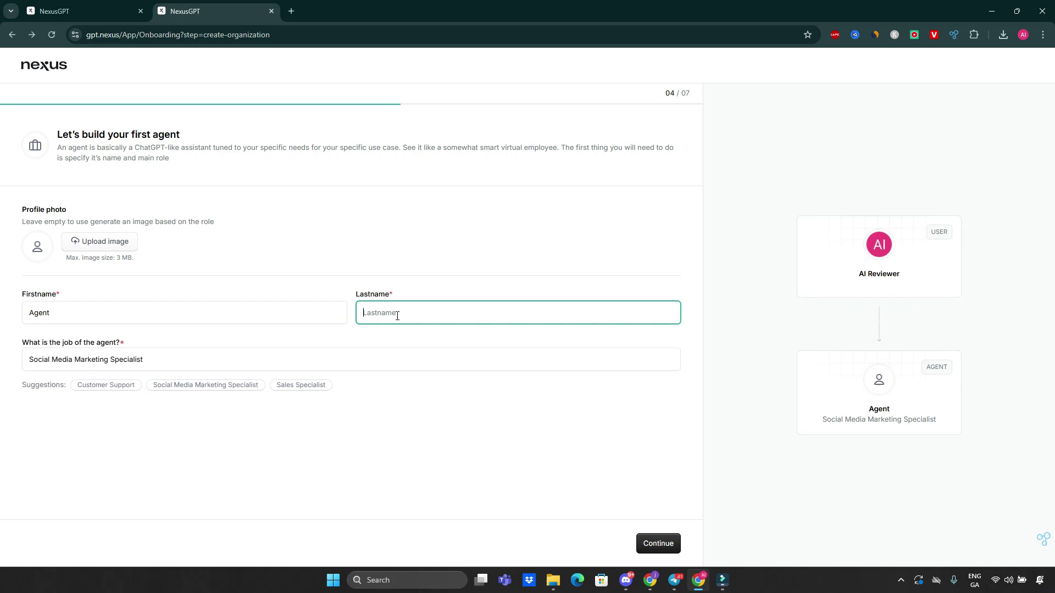
pyautogui.write('test')
pyautogui.click(661, 546)
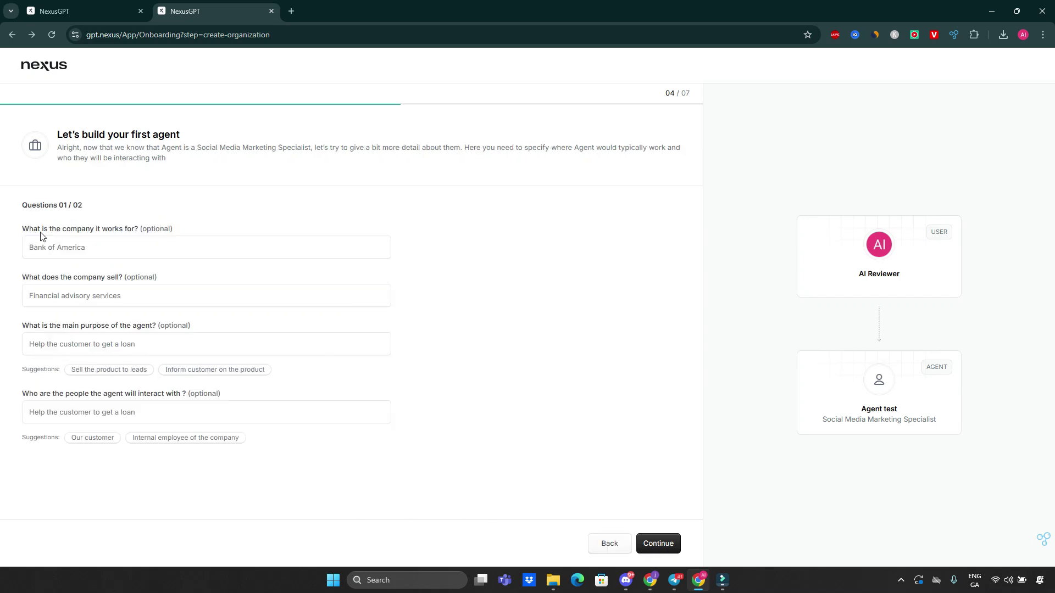
# Answer company 'google', sells 'software', purpose 'marketing', audience Our customer, and continue
pyautogui.click(90, 247)
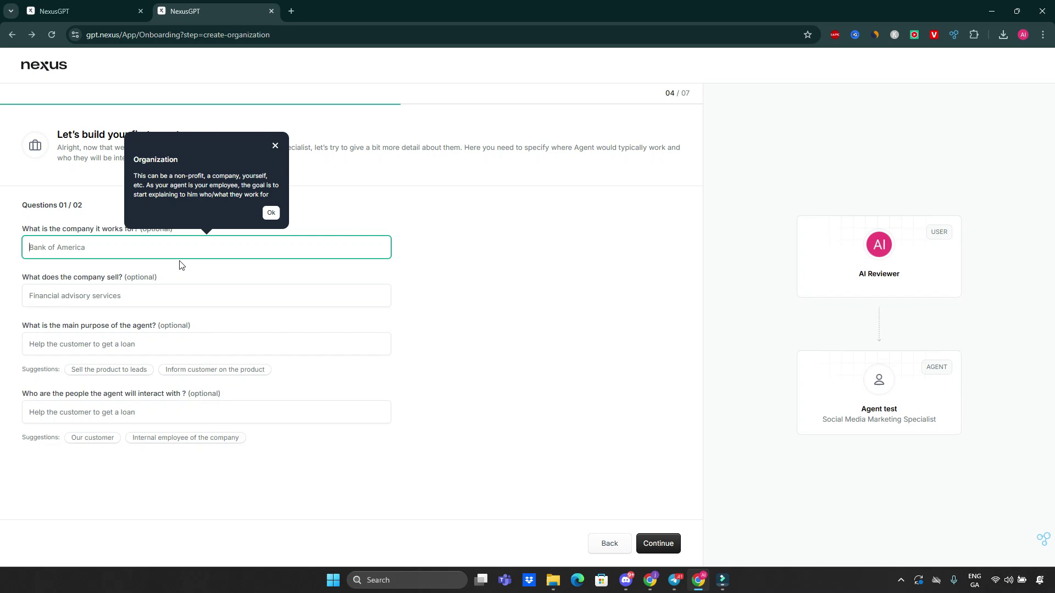
pyautogui.click(270, 212)
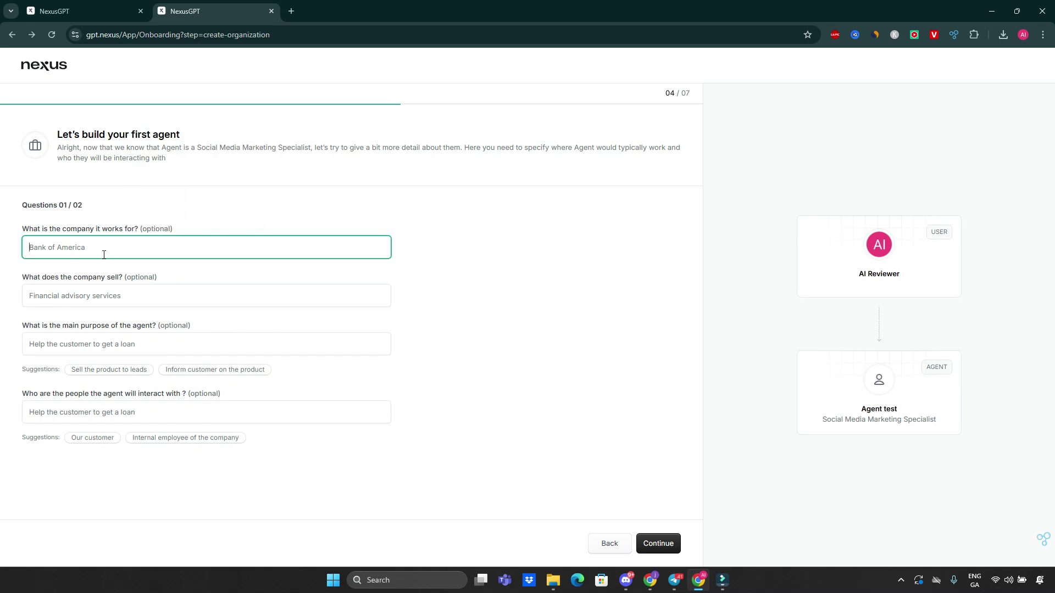
pyautogui.write('google')
pyautogui.click(117, 295)
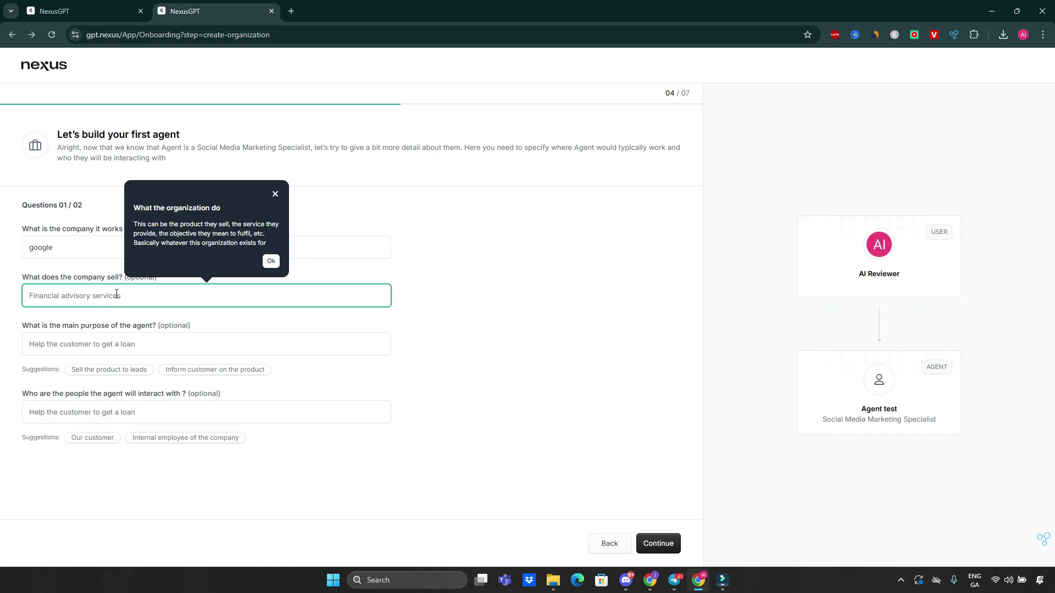
pyautogui.write('software')
pyautogui.click(85, 345)
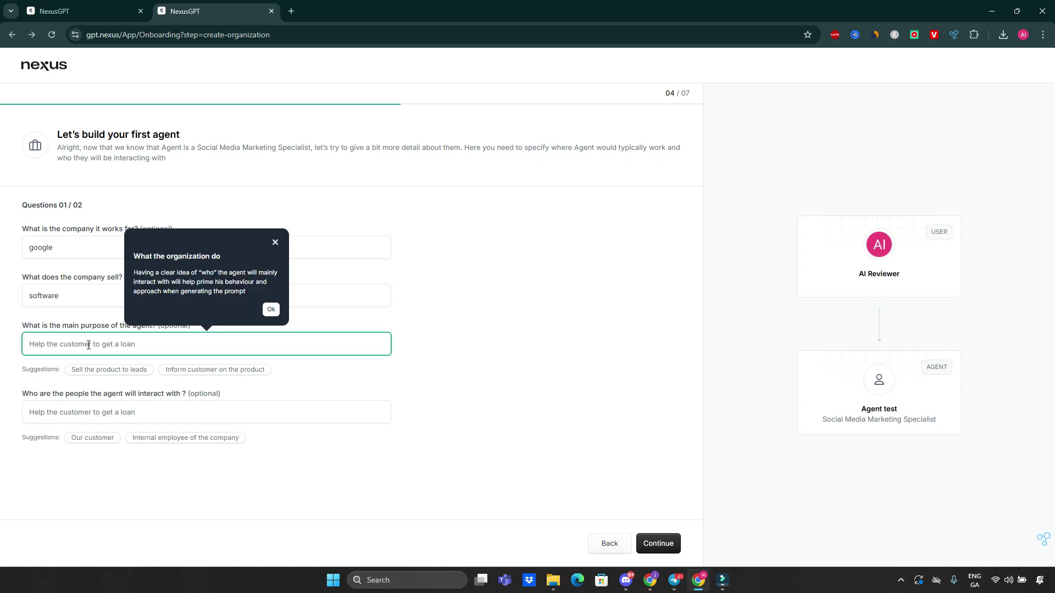
pyautogui.click(205, 332)
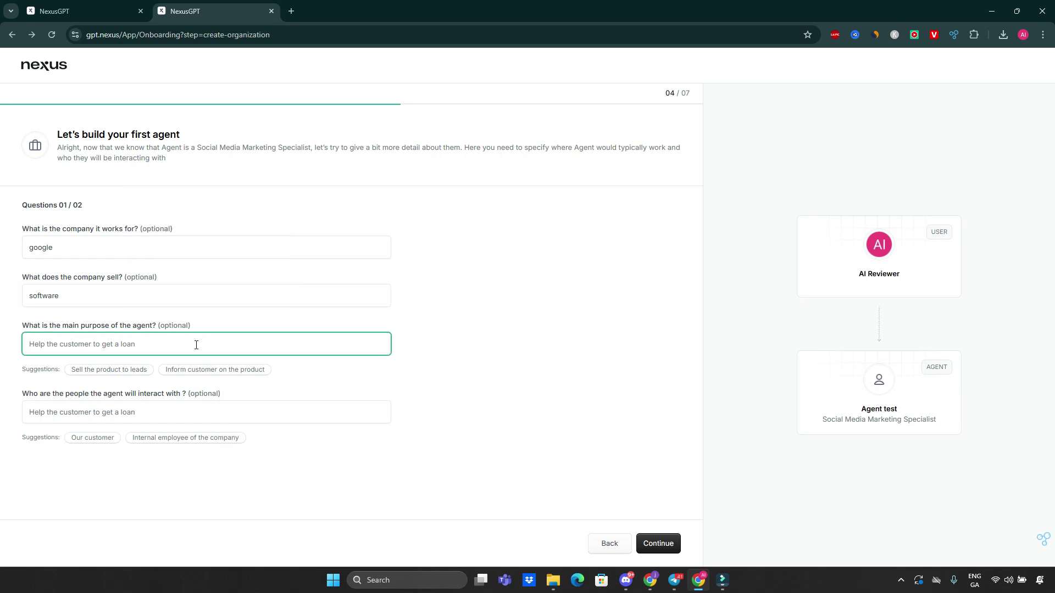
pyautogui.write('marketing')
pyautogui.click(97, 440)
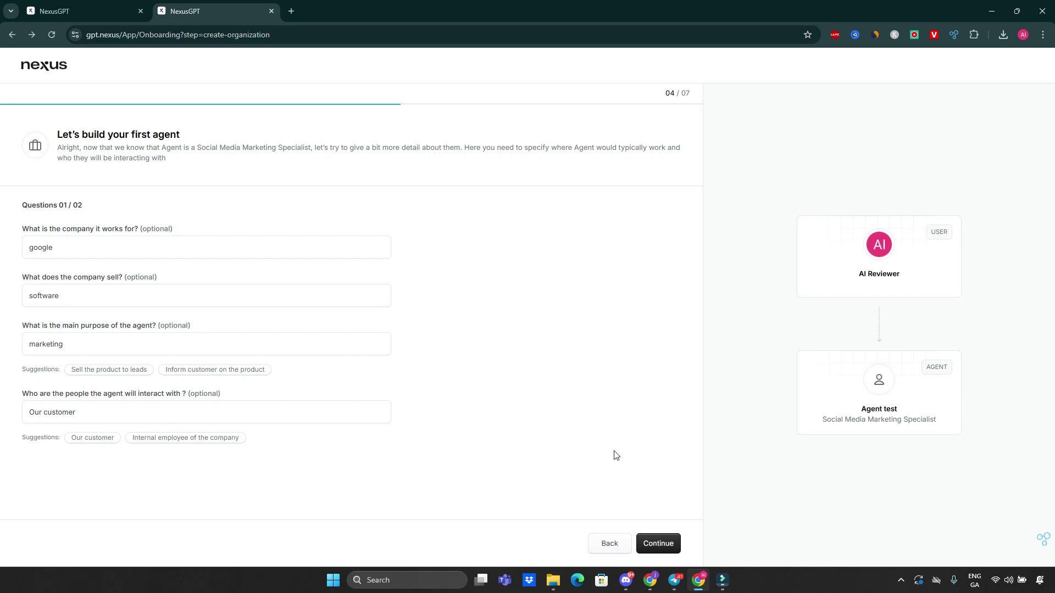
pyautogui.click(648, 543)
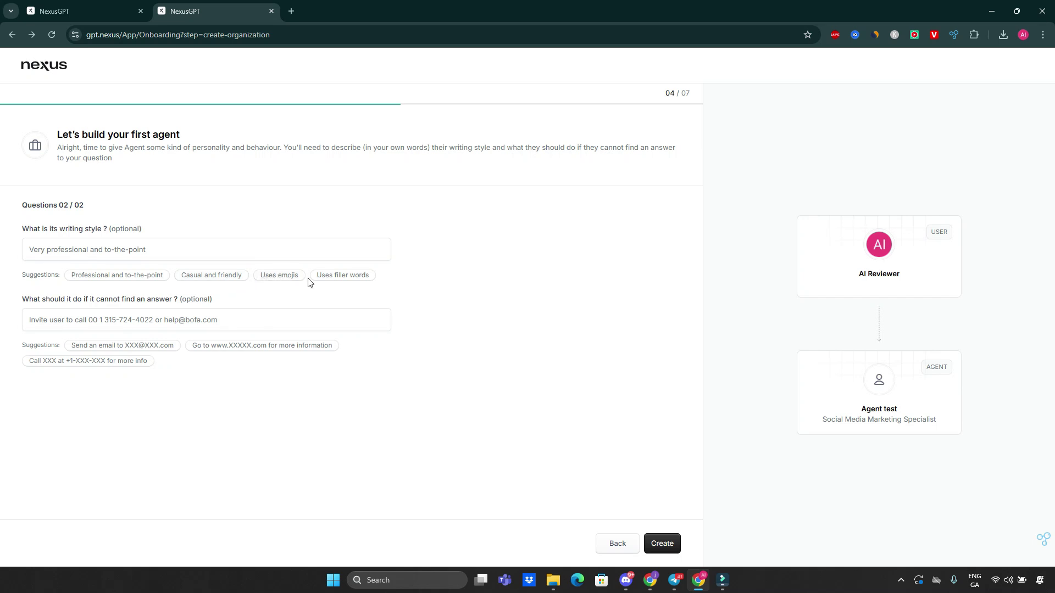
# Choose Professional writing style, the email suggestion as fallback, and attempt to create the agent
pyautogui.click(94, 279)
pyautogui.click(95, 346)
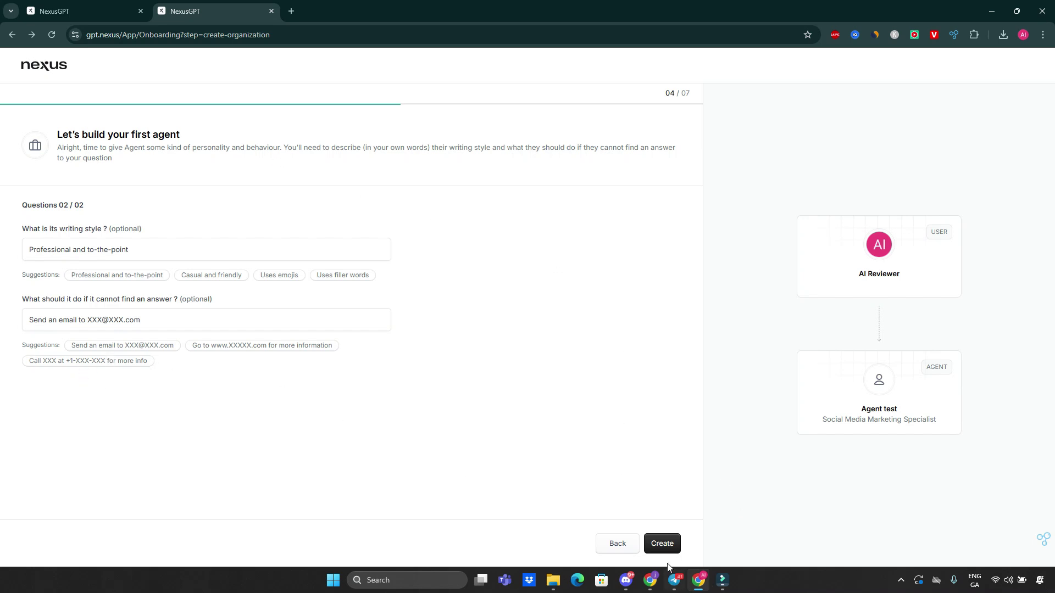
pyautogui.click(662, 544)
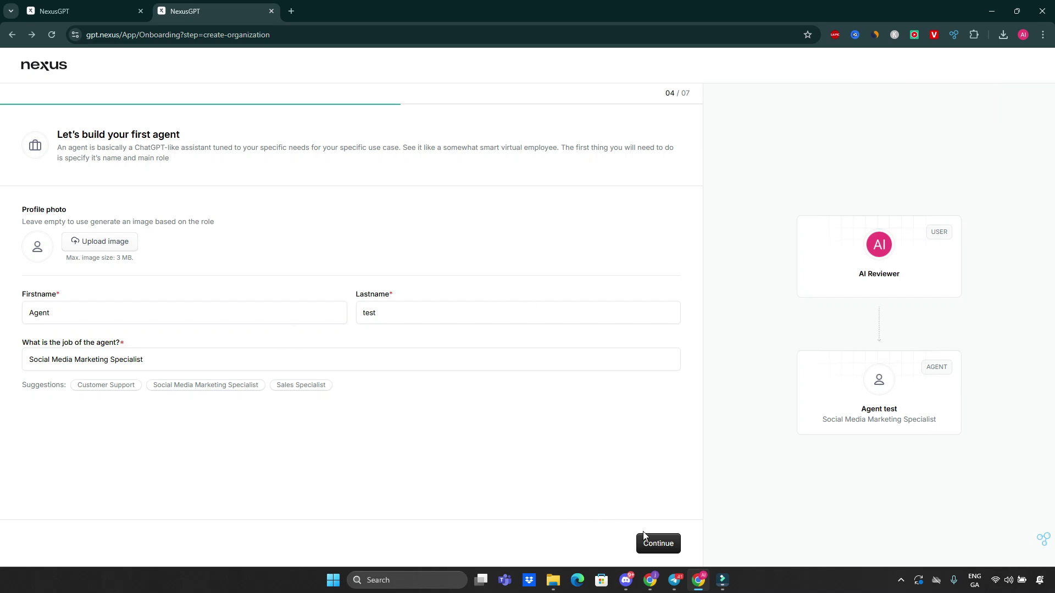
# Advance back to the fallback question and replace its answer with the Call-for-more-info suggestion
pyautogui.click(668, 546)
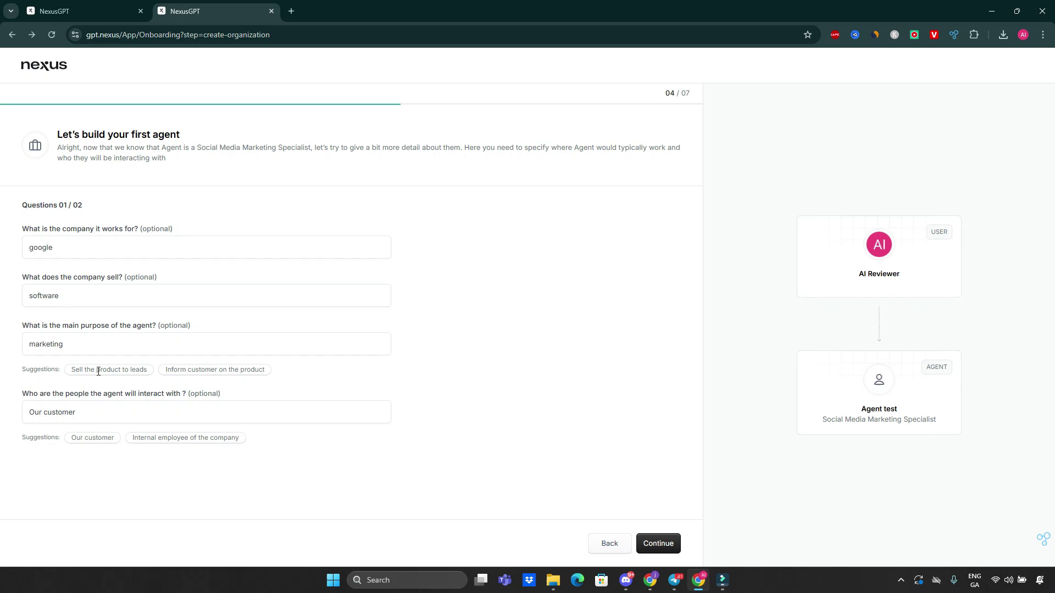
pyautogui.click(666, 545)
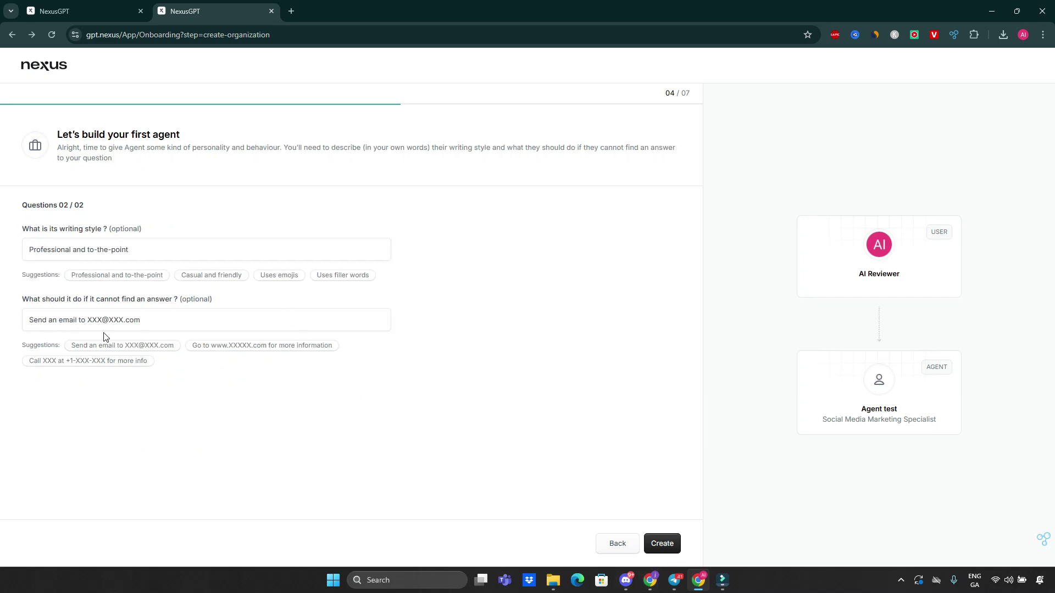
pyautogui.click(166, 323)
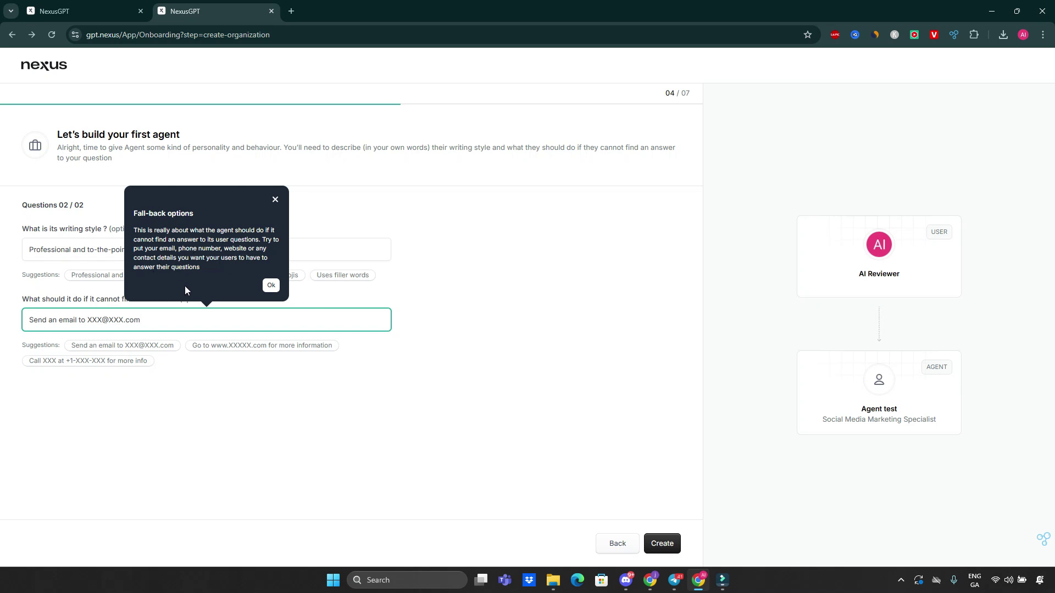
pyautogui.hotkey('ctrl', 'a')
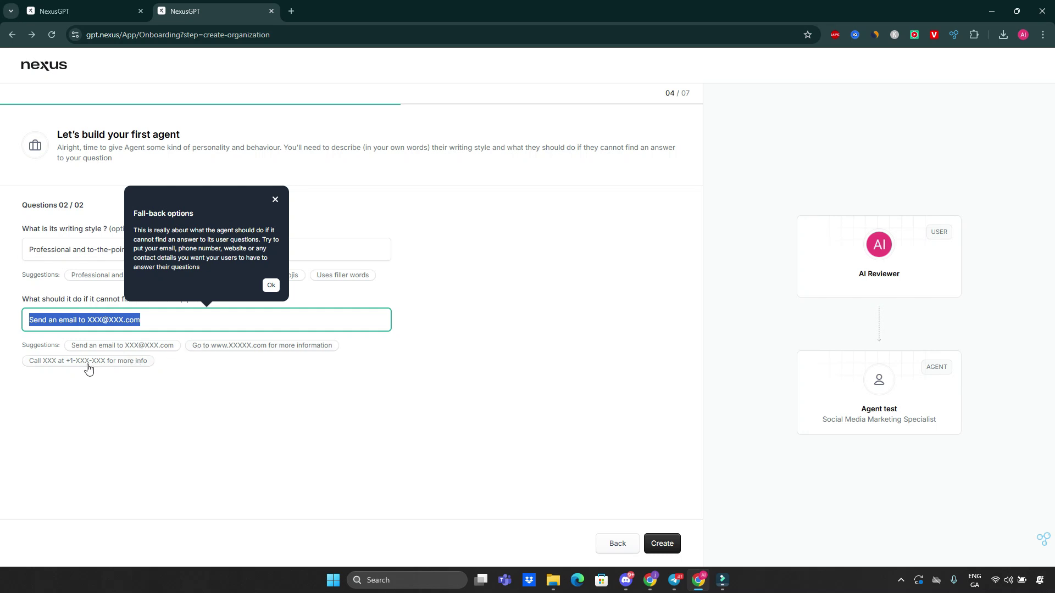
pyautogui.click(88, 361)
# Change the placeholder to phone number +125645465 and attempt to create the agent again
pyautogui.click(118, 319)
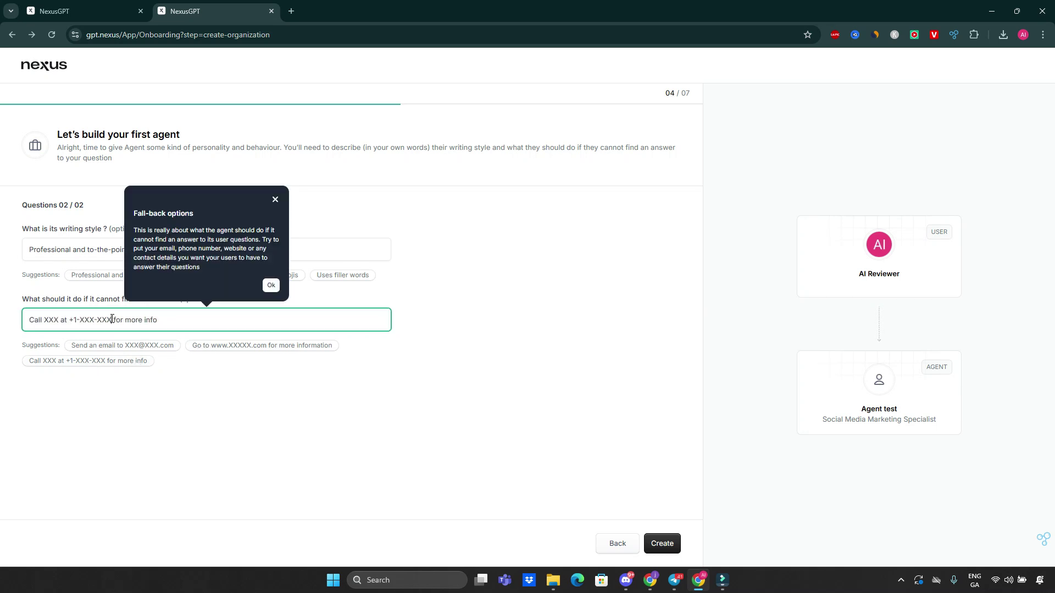
pyautogui.press('BackSpace')
pyautogui.press('BackSpace')
pyautogui.press('BackSpace')
pyautogui.press('BackSpace')
pyautogui.press('BackSpace')
pyautogui.press('BackSpace')
pyautogui.press('BackSpace')
pyautogui.press('BackSpace')
pyautogui.write('25645465')
pyautogui.click(274, 288)
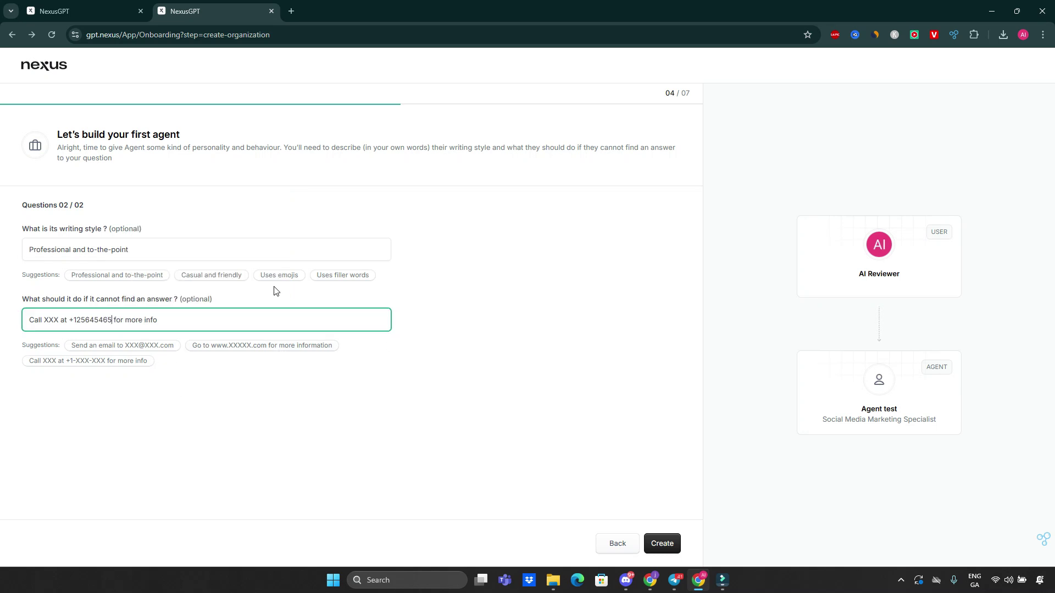
pyautogui.click(658, 542)
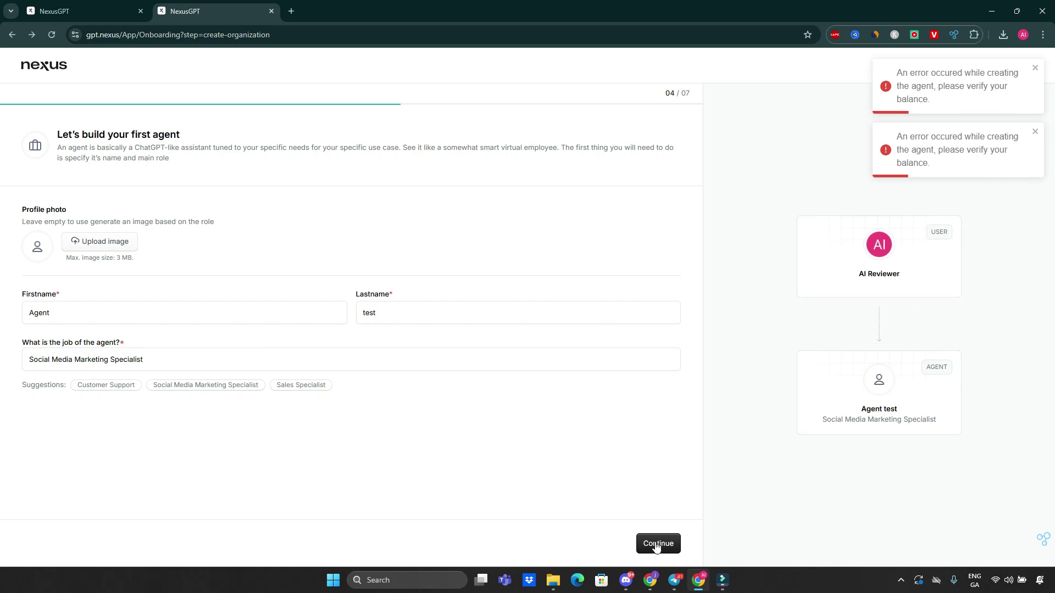
# Change the job to Customer Support and the purpose to Sell the product to leads
pyautogui.click(94, 389)
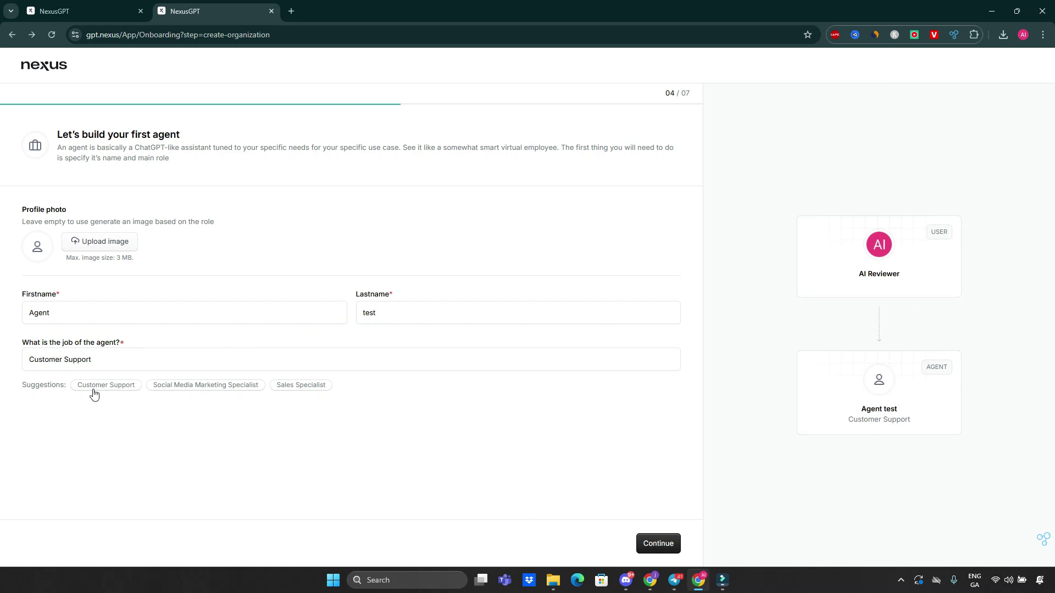
pyautogui.click(660, 548)
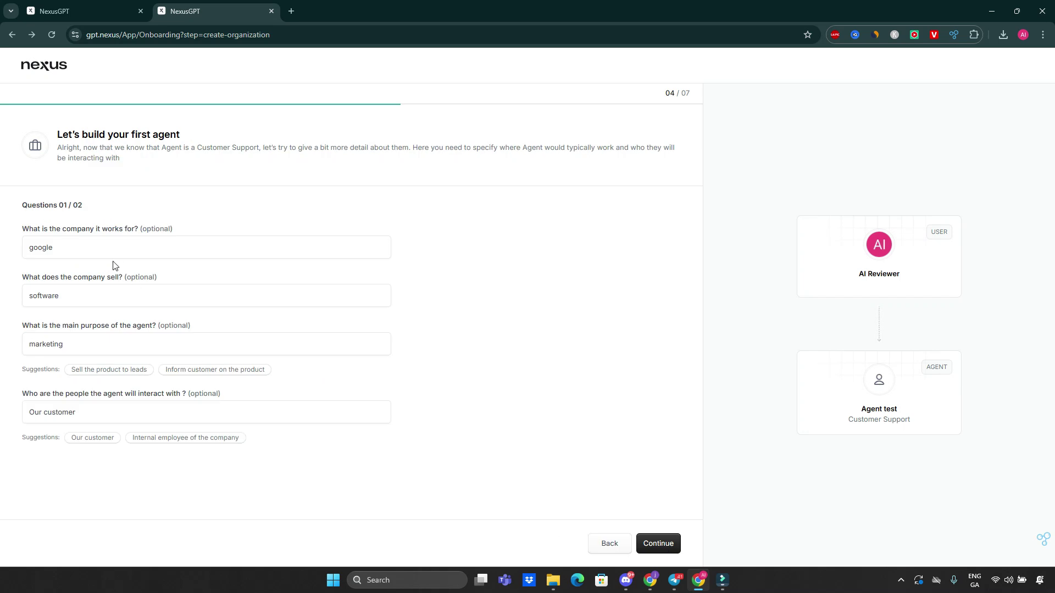
pyautogui.click(94, 373)
pyautogui.click(652, 544)
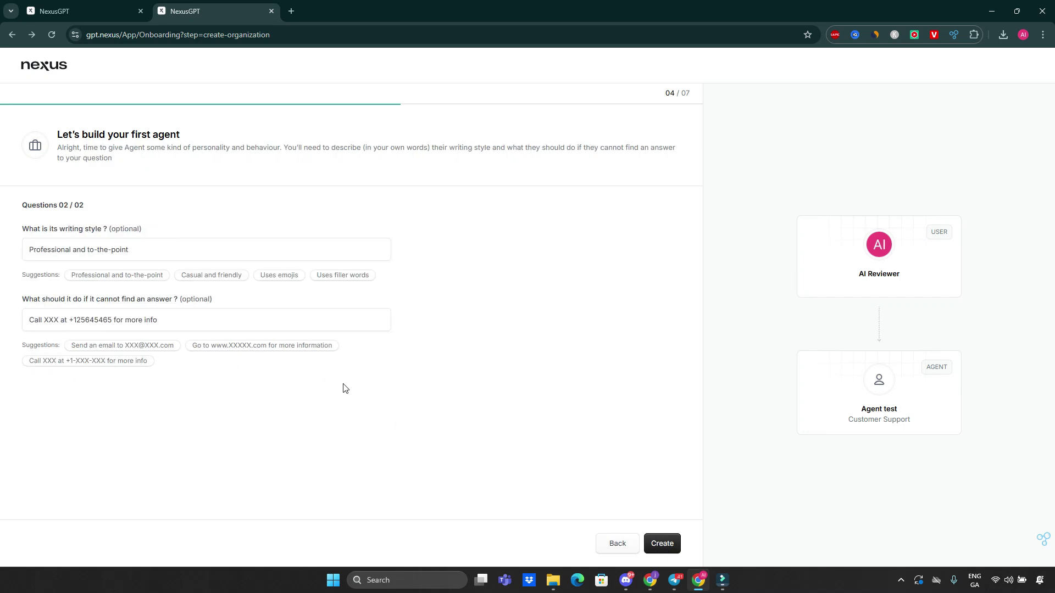
# Set writing style Casual and friendly, trim the fallback text, and attempt creation again
pyautogui.click(195, 279)
pyautogui.click(176, 321)
pyautogui.moveTo(176, 321); pyautogui.dragTo(69, 320)
pyautogui.press('BackSpace')
pyautogui.press('BackSpace')
pyautogui.press('BackSpace')
pyautogui.write('Call 1111')
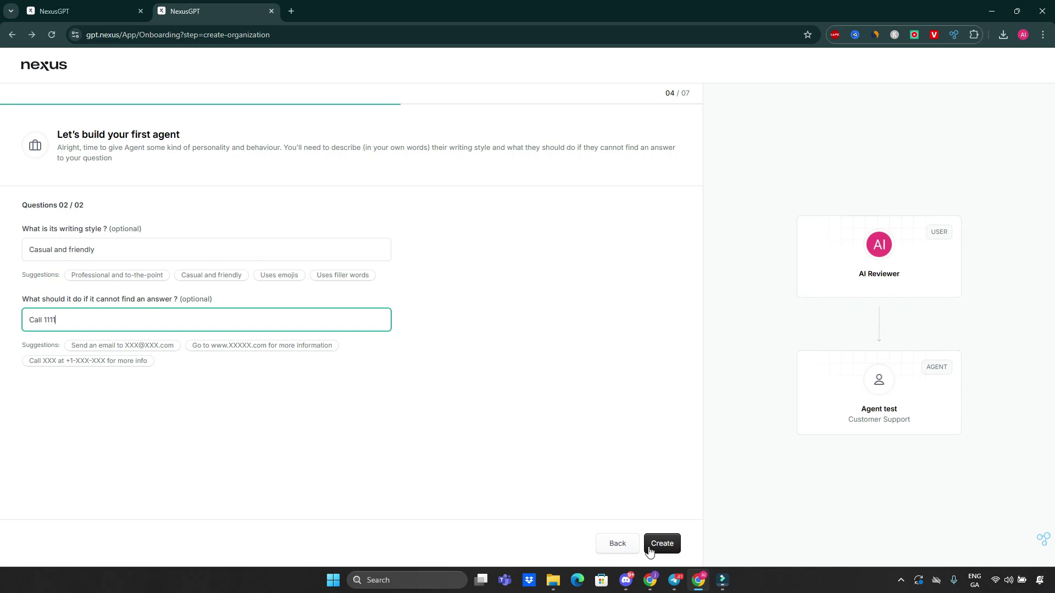
pyautogui.click(653, 549)
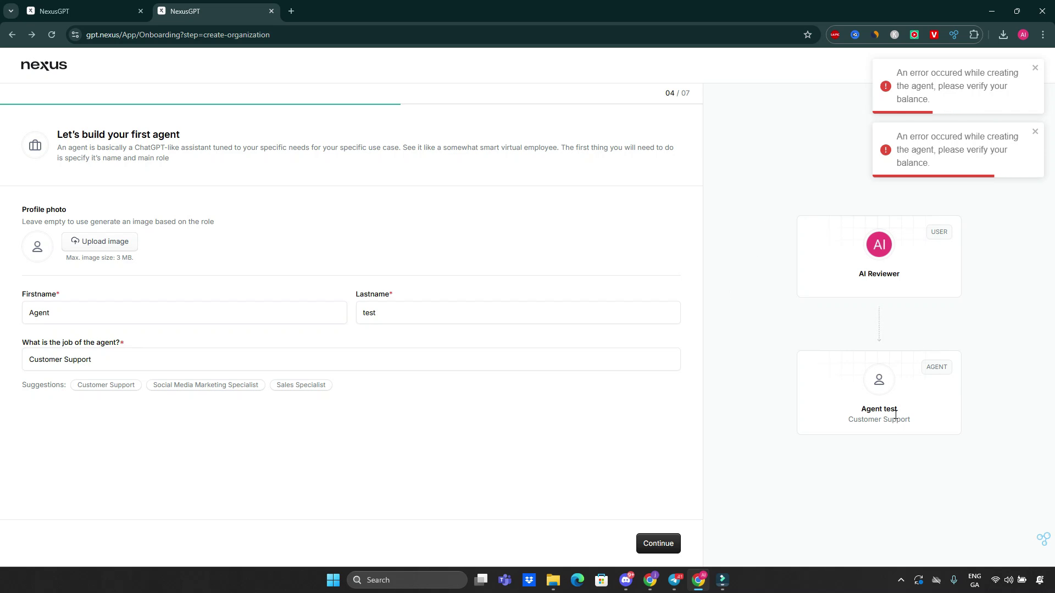
# Dismiss the balance error toast
pyautogui.click(1036, 68)
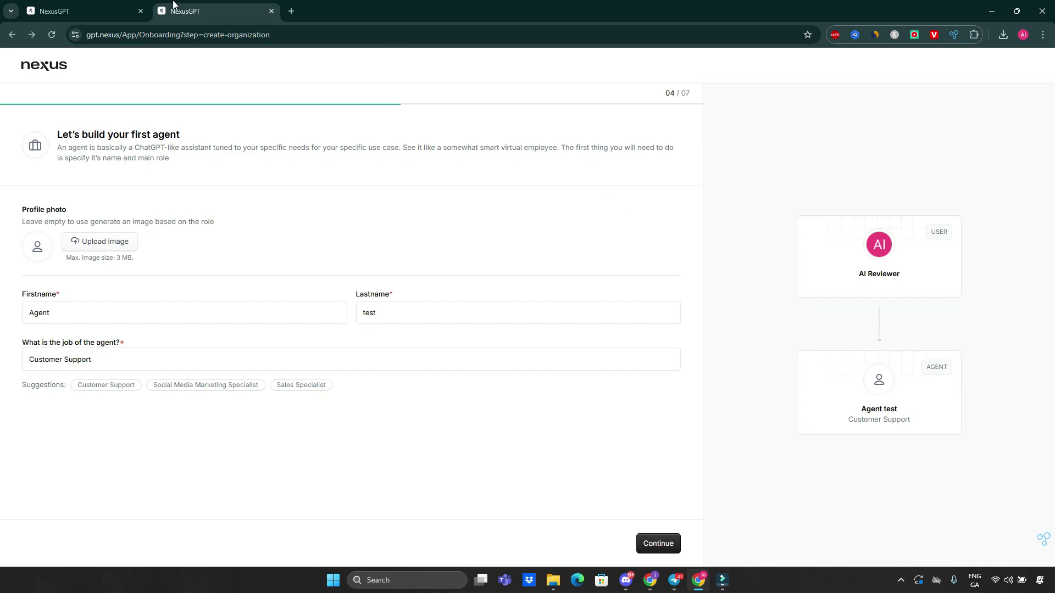
pyautogui.click(138, 6)
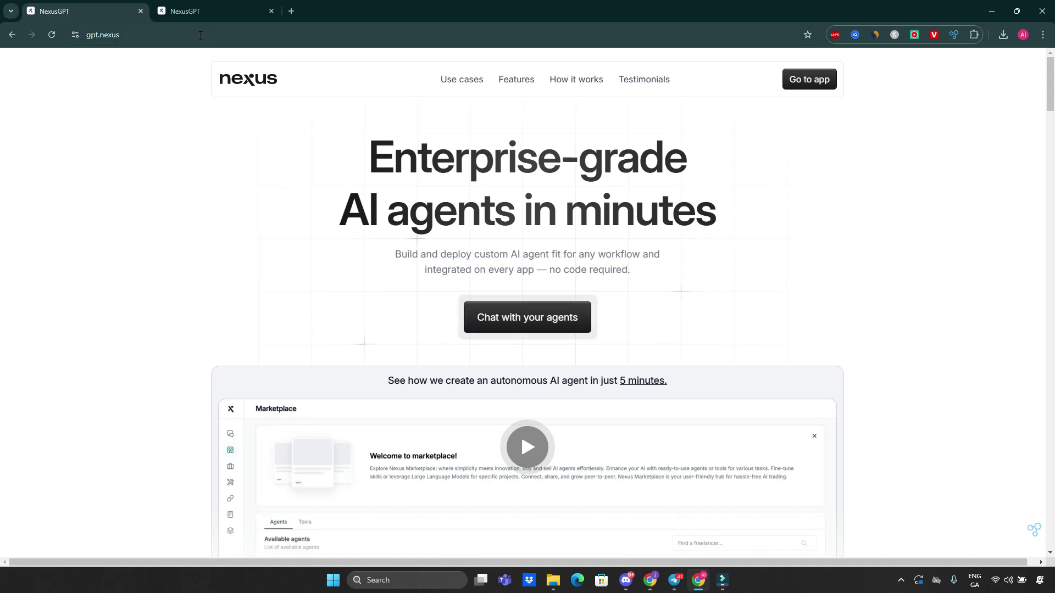
pyautogui.click(225, 16)
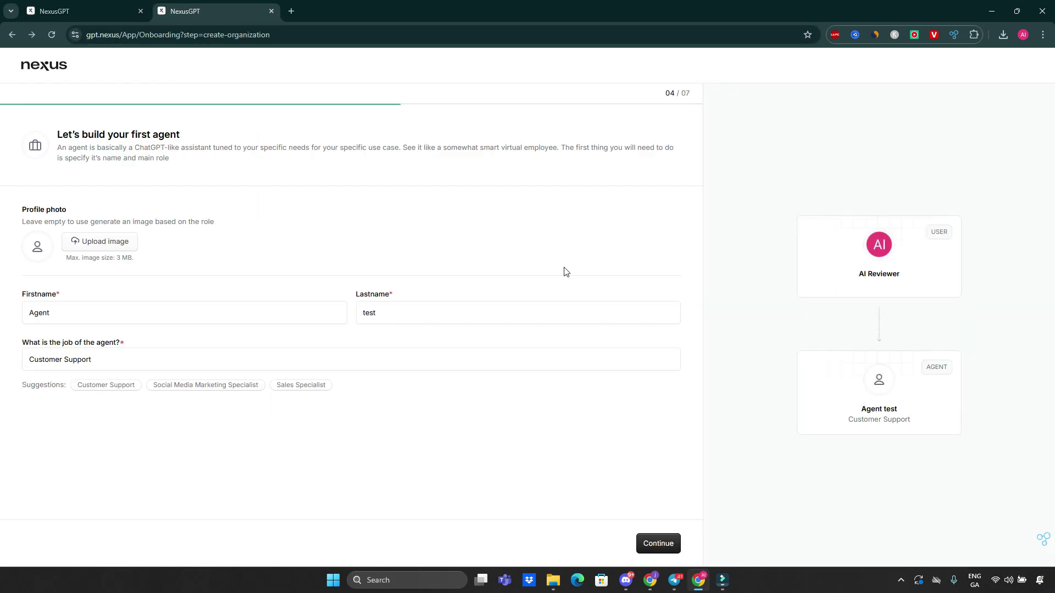